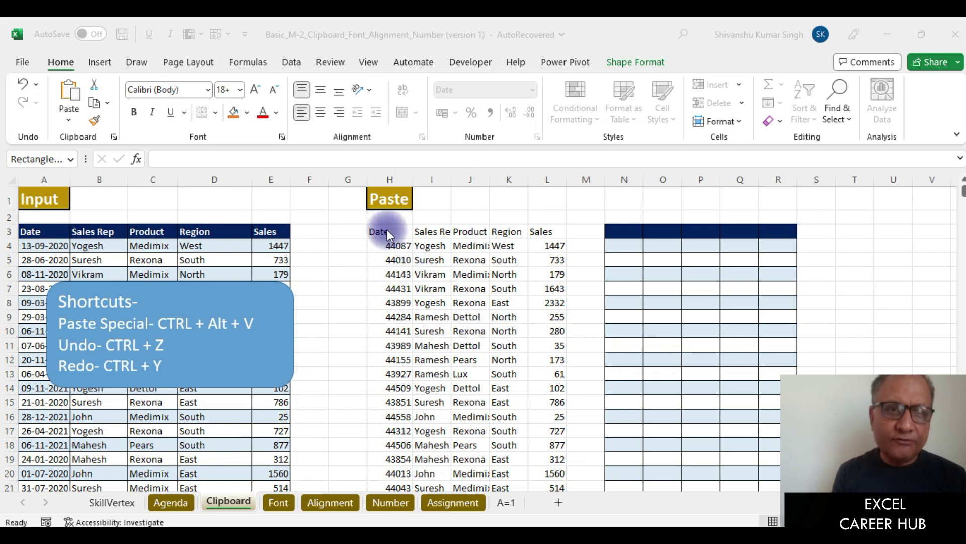
# Keep the Copy line removed from the shortcuts note and drag the note over the Input table
pyautogui.click(392, 231)
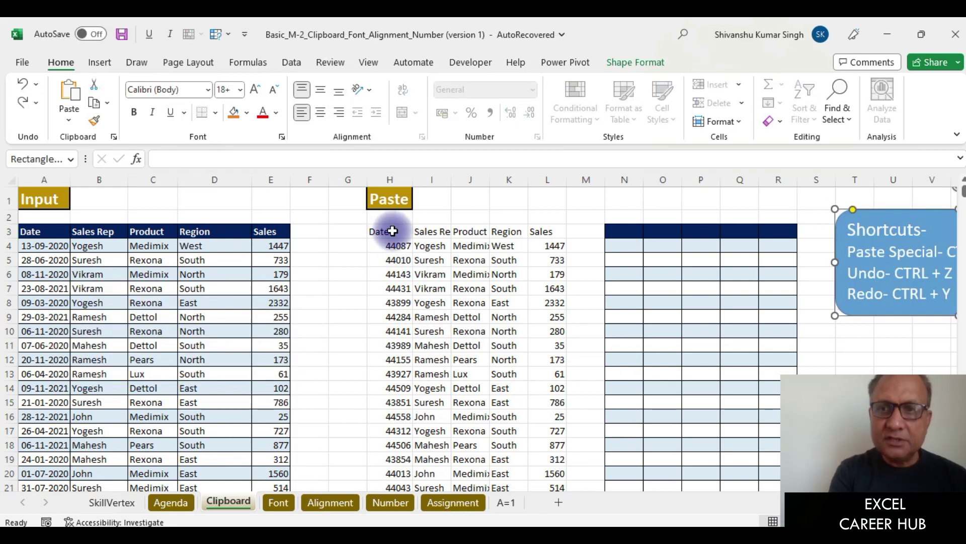
pyautogui.hotkey('ctrl', 'z')
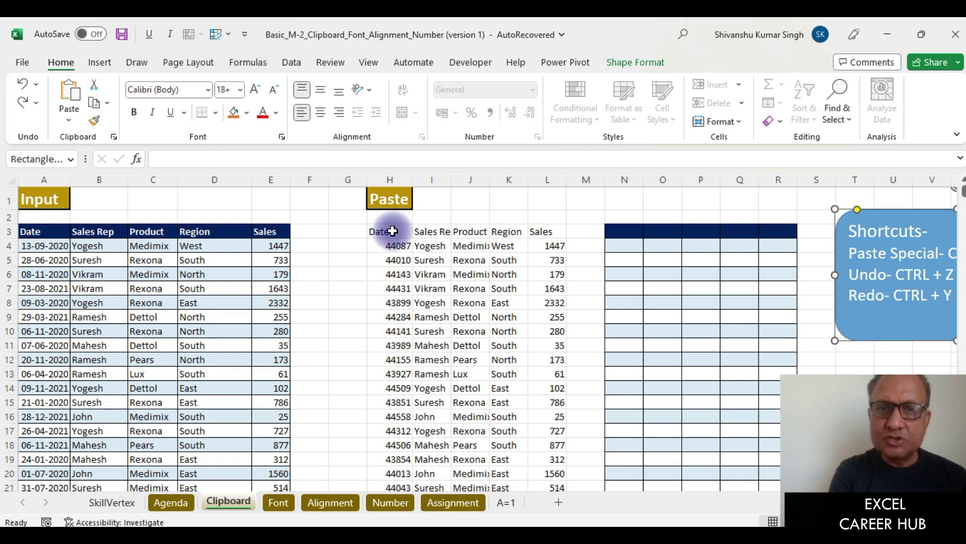
pyautogui.hotkey('ctrl', 'y')
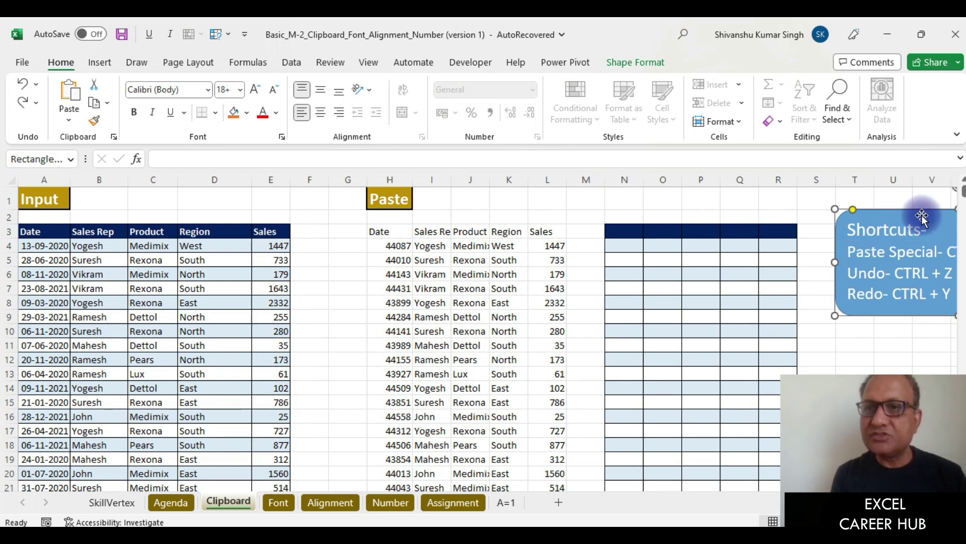
pyautogui.moveTo(921, 216); pyautogui.dragTo(91, 274)
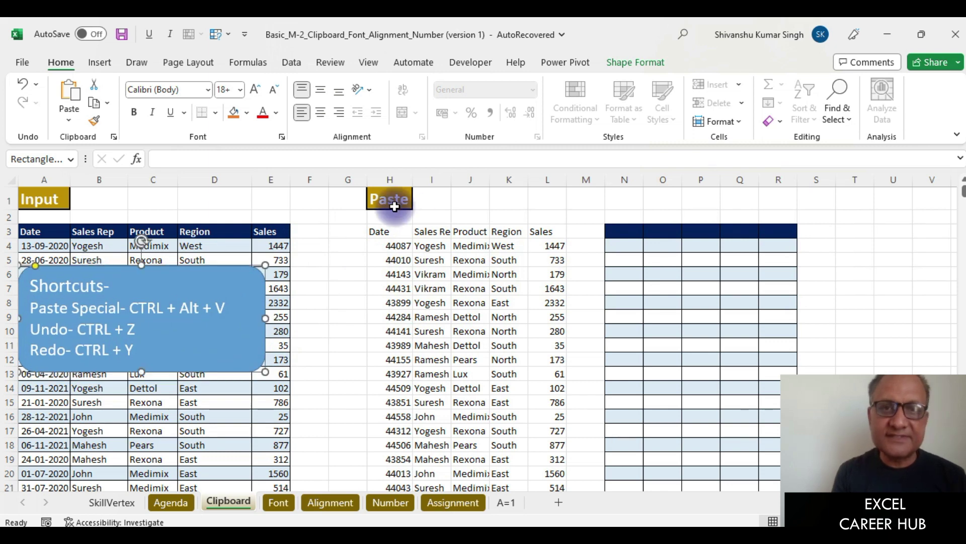
pyautogui.click(379, 231)
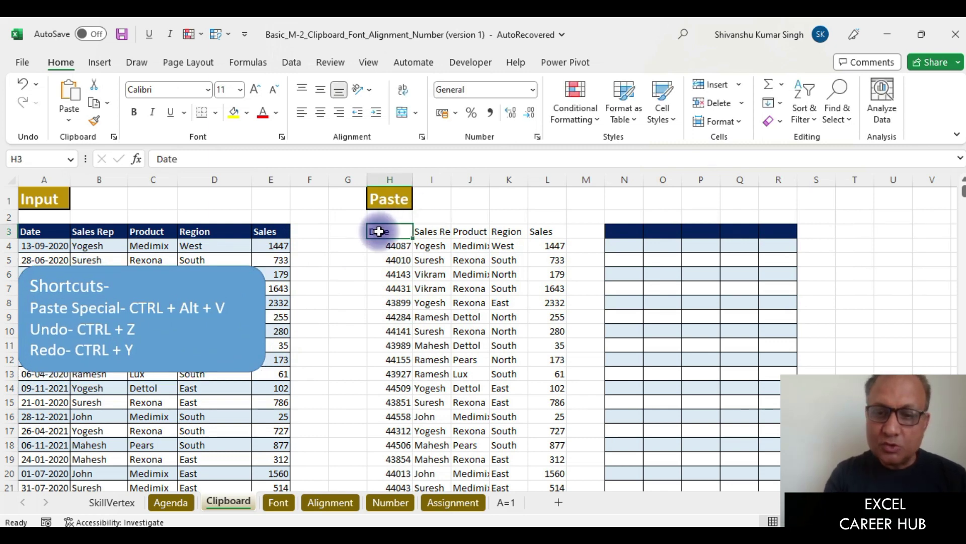
# Delete the values-only block at H3, shifting cells left
pyautogui.hotkey('ctrl', 'a')
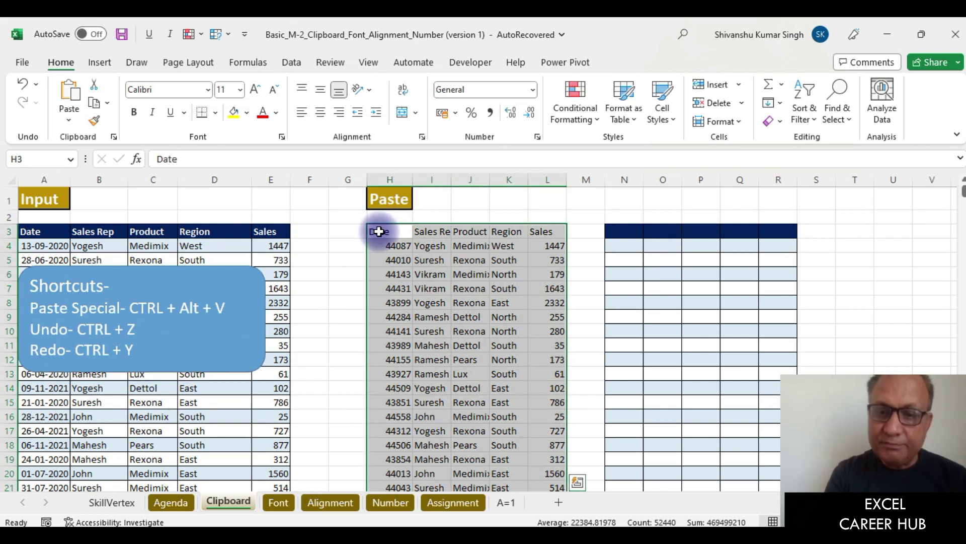
pyautogui.hotkey('ctrl', '-')
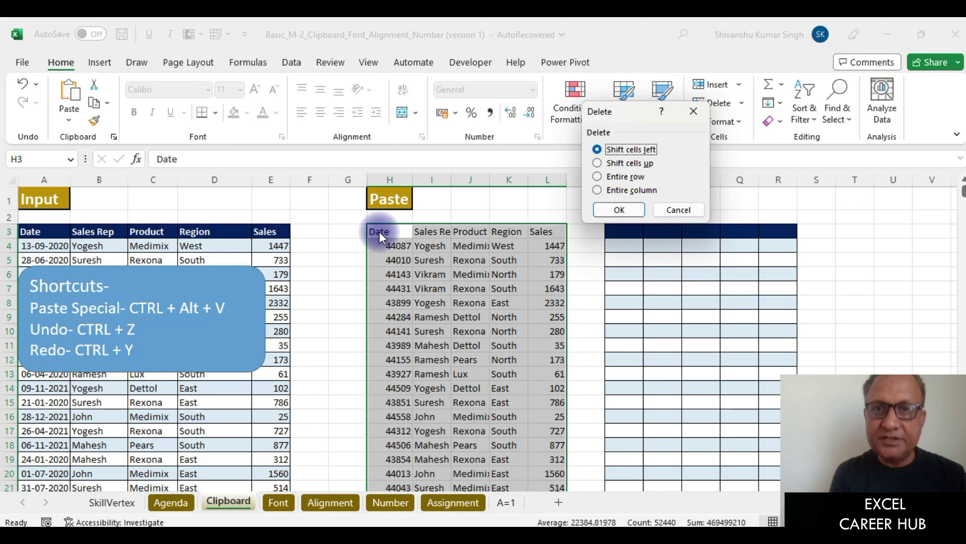
pyautogui.click(621, 209)
# Insert blank columns at column I to push the blank table to Q–U, and clear I1:P1's gold fill
pyautogui.click(421, 228)
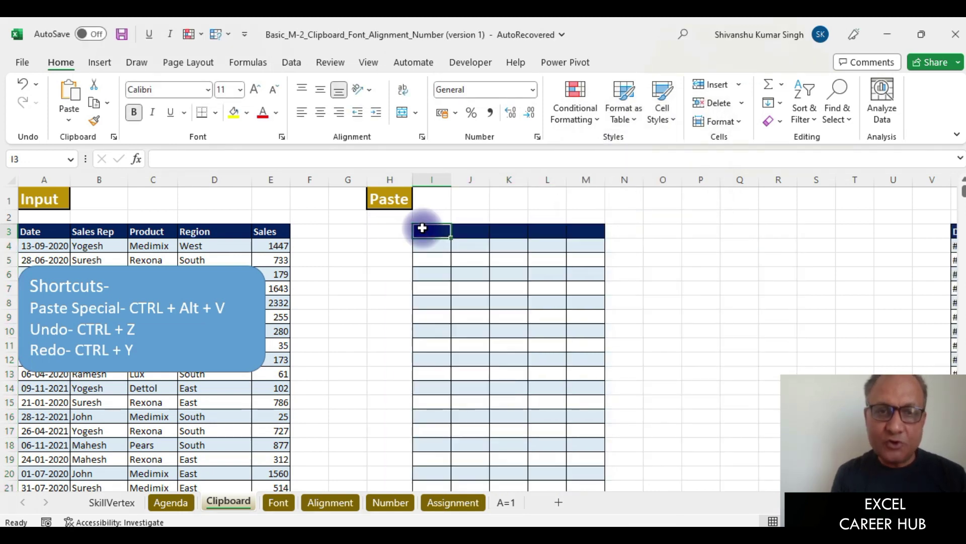
pyautogui.click(421, 228)
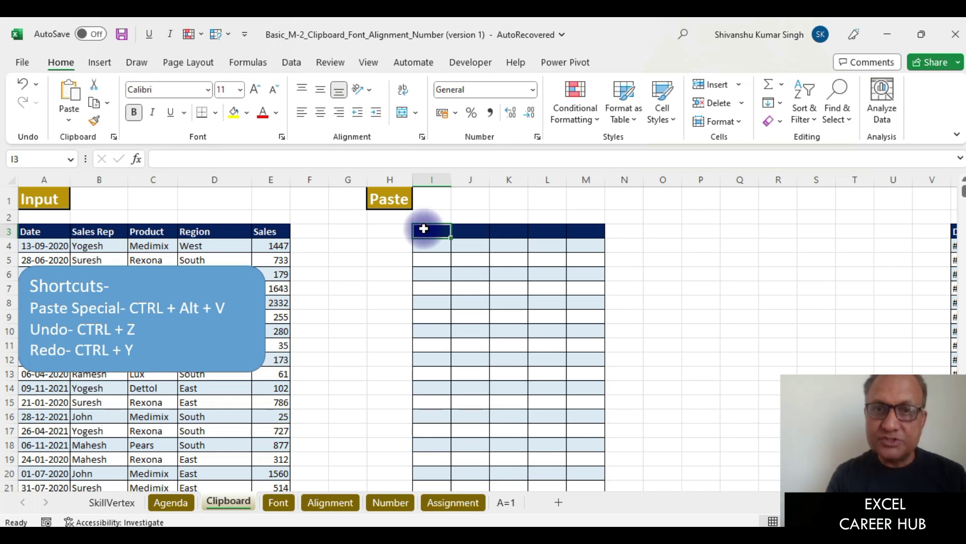
pyautogui.hotkey('ctrl', 'shift', 'Right')
pyautogui.hotkey('ctrl', 'shift', 'Left')
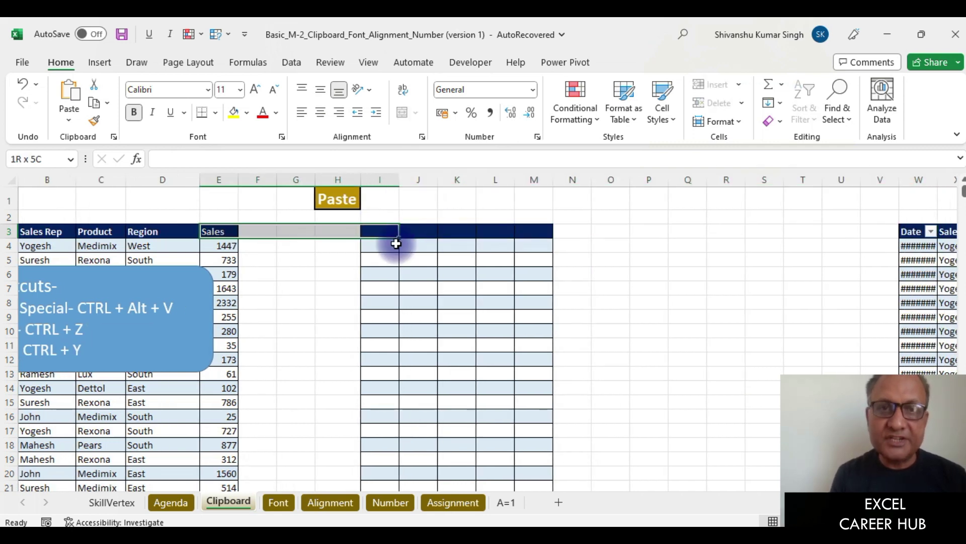
pyautogui.click(382, 228)
pyautogui.click(384, 179)
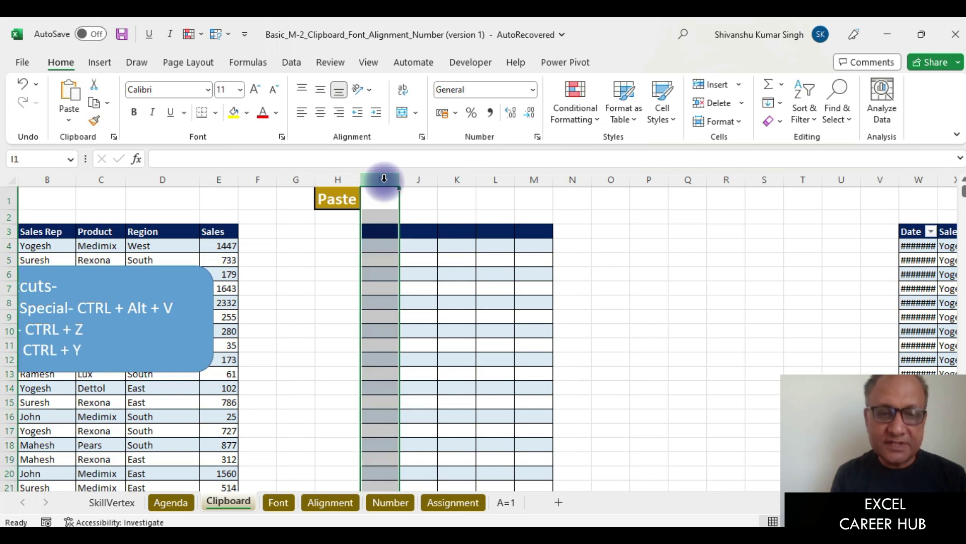
pyautogui.hotkey('ctrl', 'shift', '+')
pyautogui.hotkey('ctrl', 'shift', '+')
pyautogui.hotkey('ctrl', 'shift', '+')
pyautogui.hotkey('ctrl', 'shift', '+')
pyautogui.hotkey('ctrl', 'shift', '+')
pyautogui.hotkey('ctrl', 'shift', '+')
pyautogui.hotkey('ctrl', 'shift', '+')
pyautogui.hotkey('ctrl', 'shift', '+')
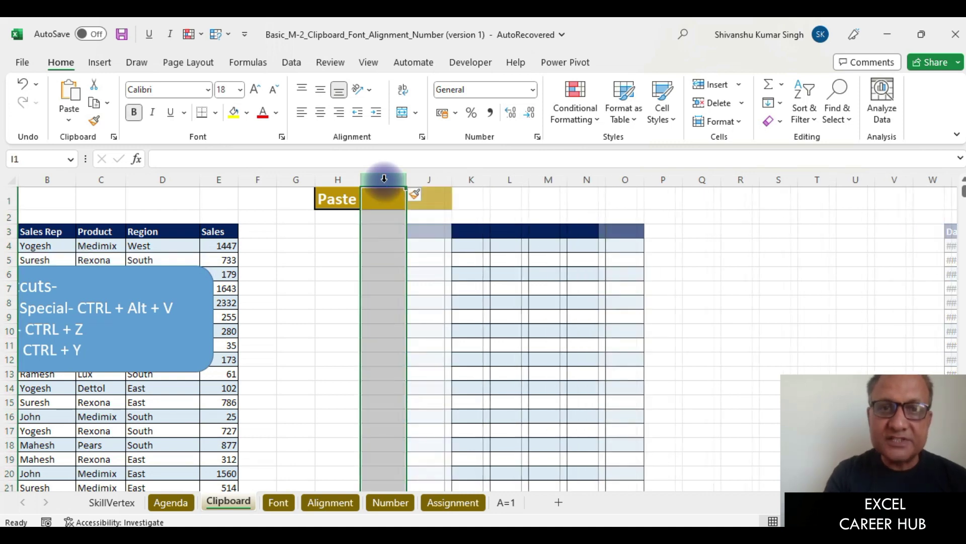
pyautogui.click(748, 199)
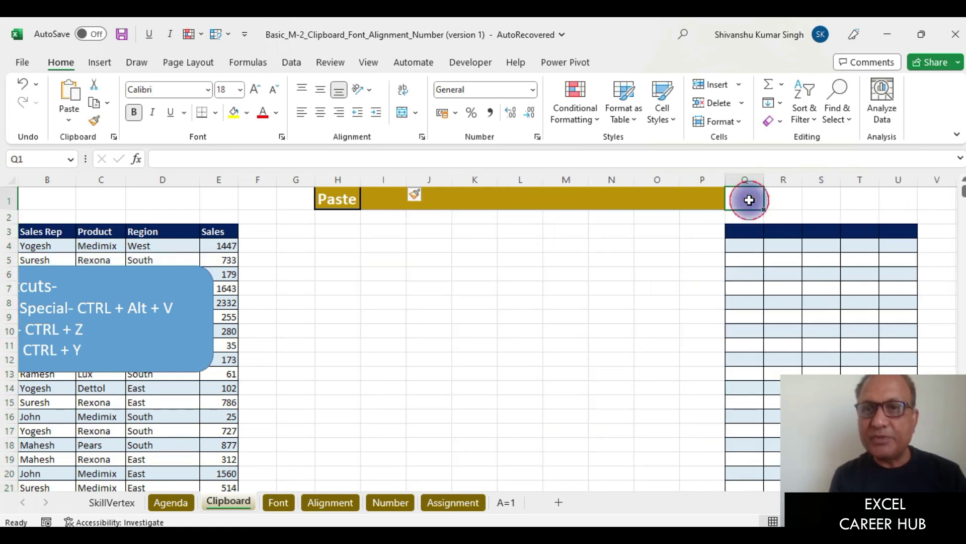
pyautogui.moveTo(766, 207); pyautogui.dragTo(361, 207)
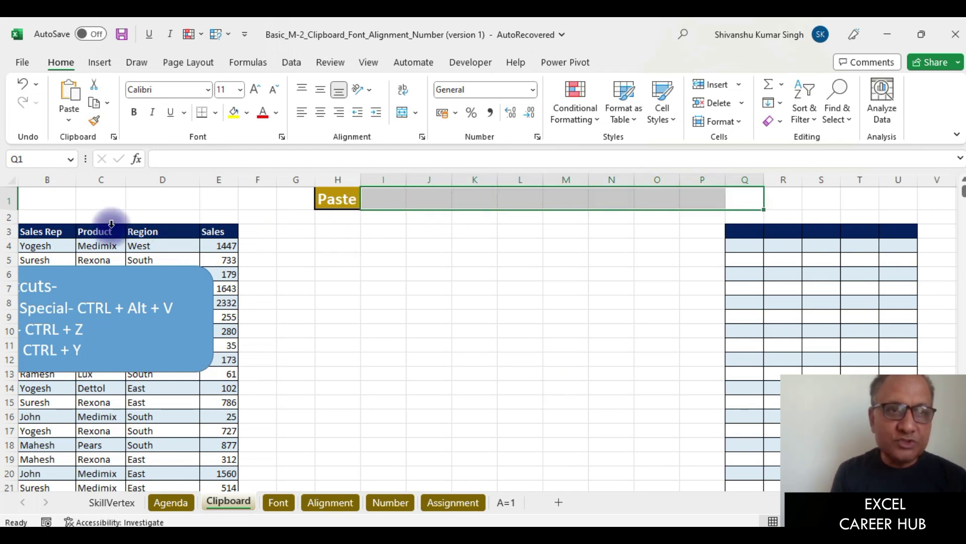
pyautogui.click(45, 233)
pyautogui.press('Left')
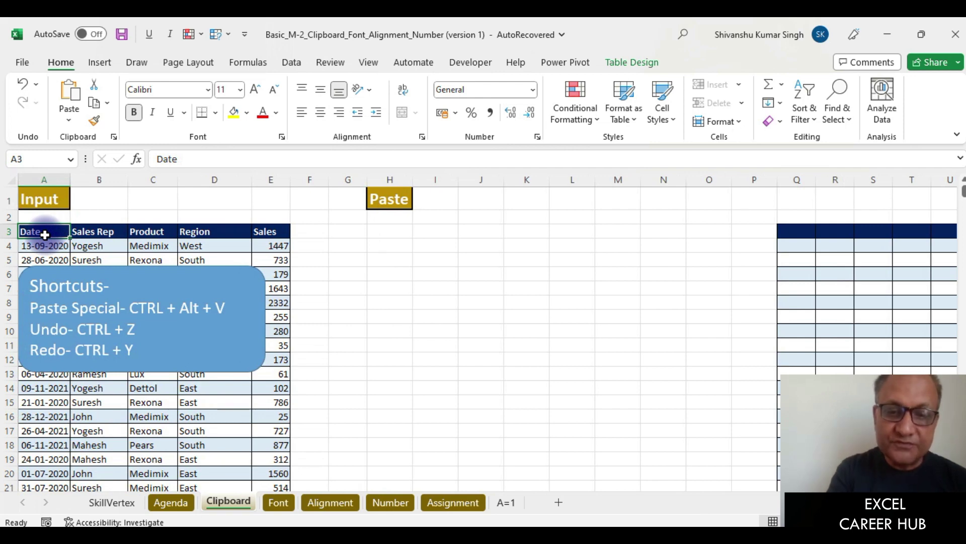
# Copy the whole Input table and bring up Paste Special for destination H3
pyautogui.hotkey('ctrl', 'a')
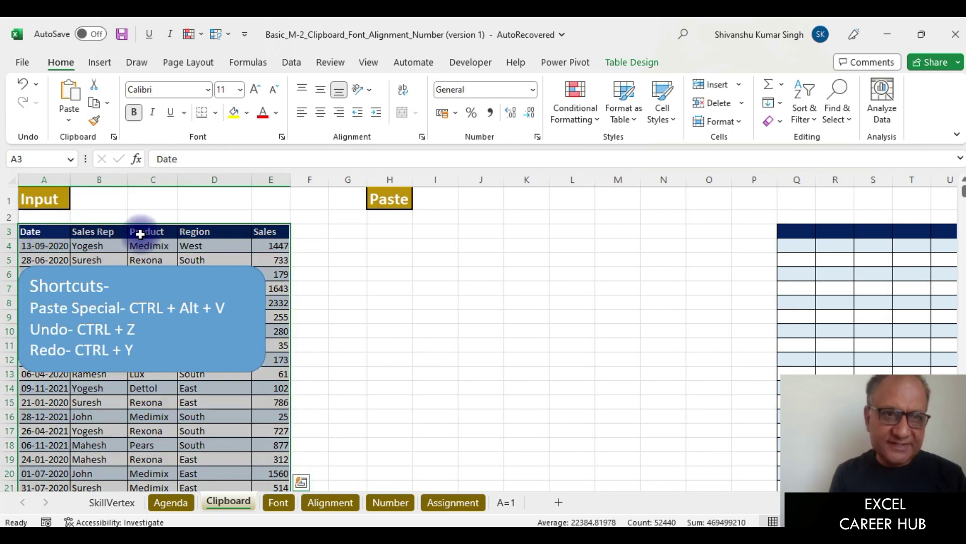
pyautogui.hotkey('ctrl', 'c')
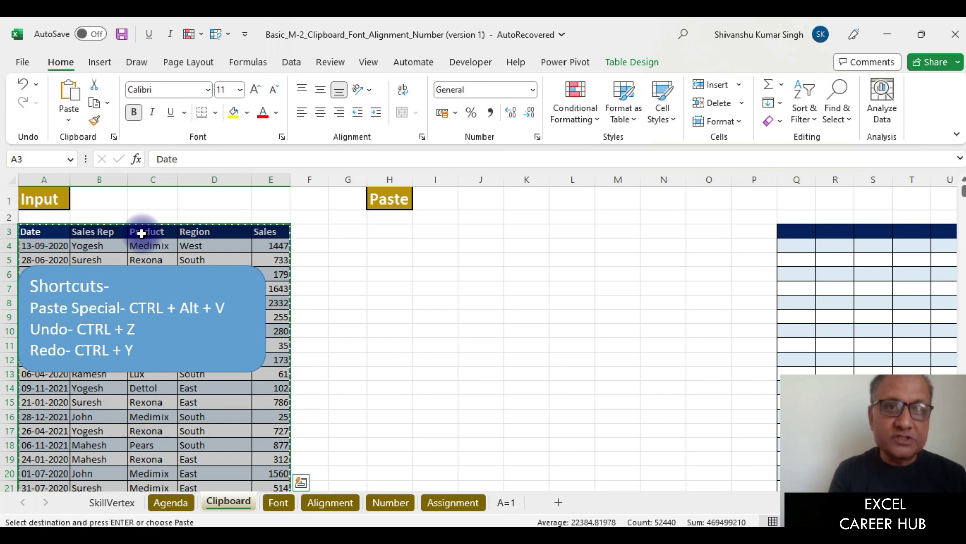
pyautogui.click(389, 233)
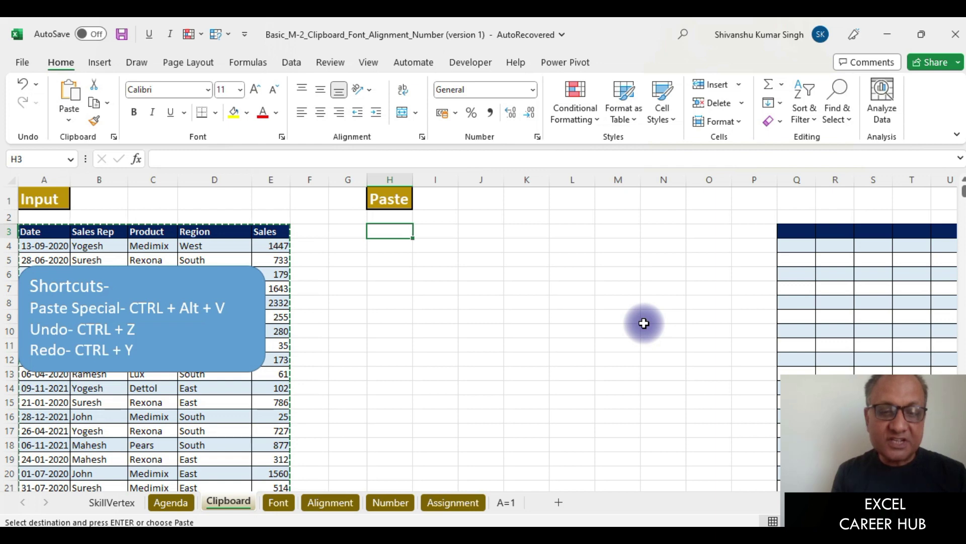
pyautogui.hotkey('ctrl', 'alt', 'v')
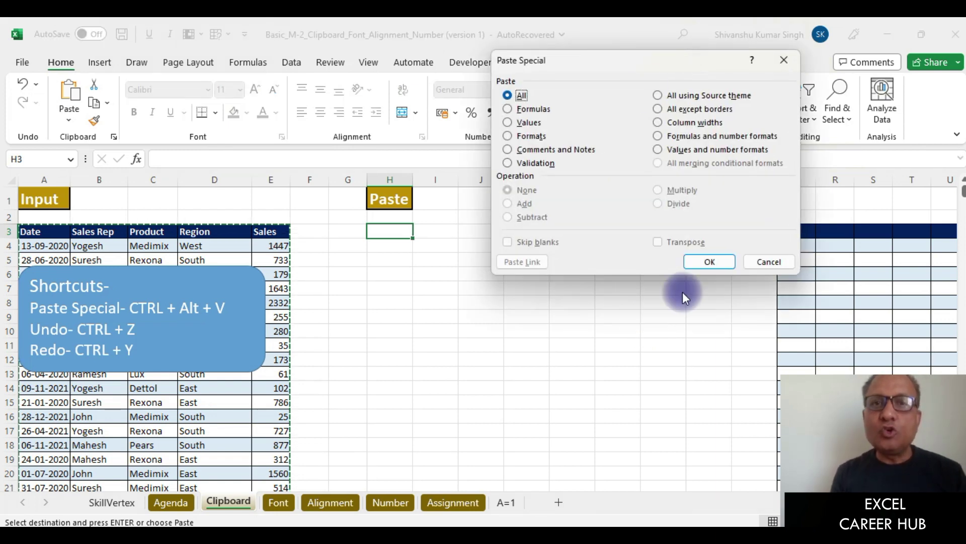
# Paste the copied Input table into H3 as values only
pyautogui.click(524, 112)
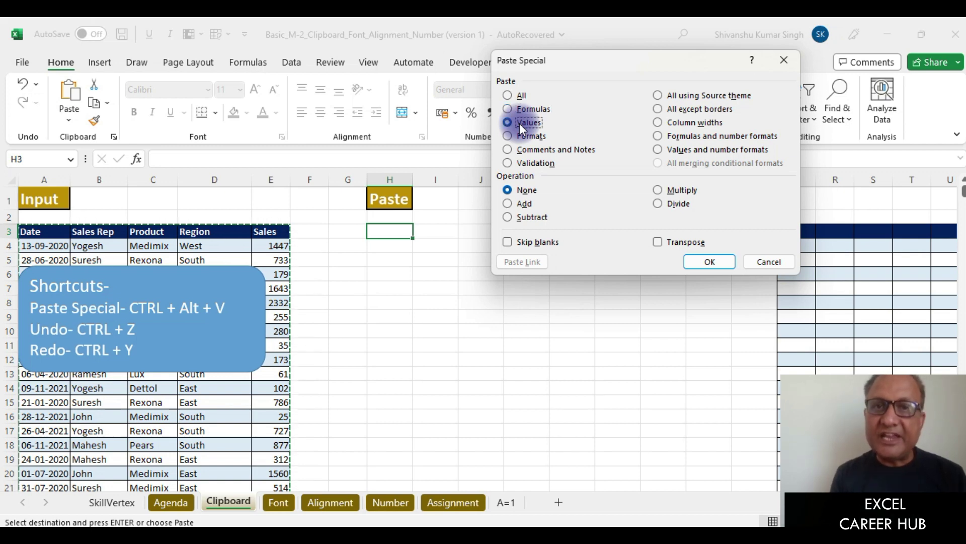
pyautogui.click(545, 142)
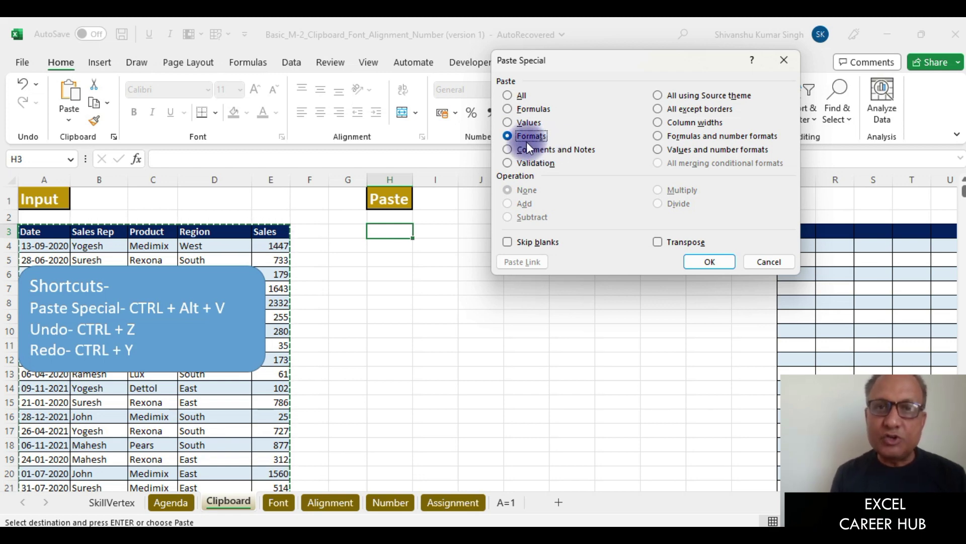
pyautogui.press('v')
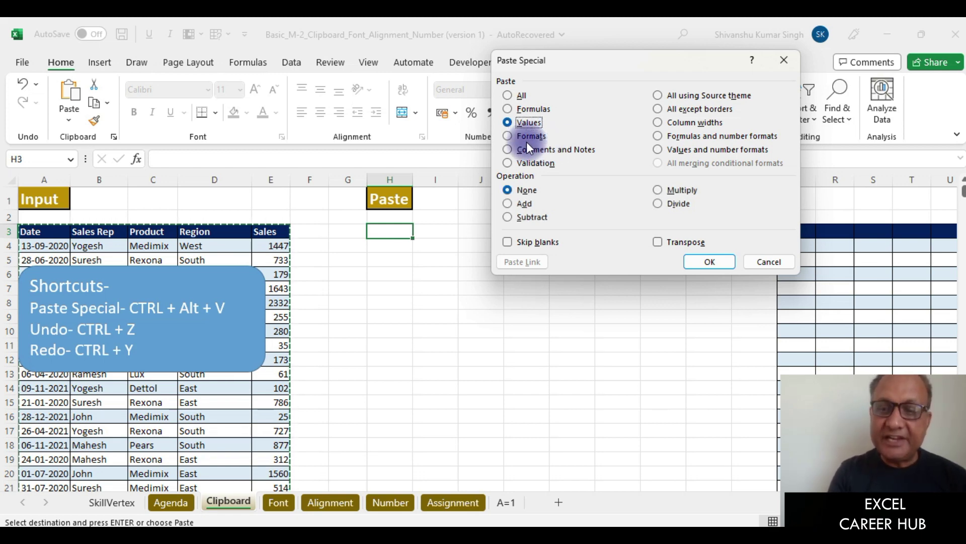
pyautogui.press('Return')
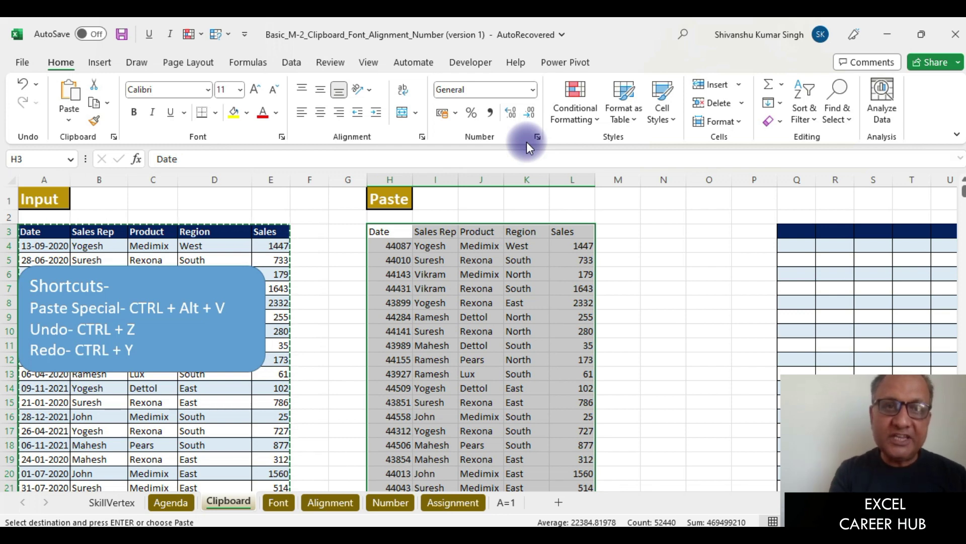
# Paste the Input table's formats onto the Paste table and autofit column H
pyautogui.hotkey('ctrl', 'alt', 'v')
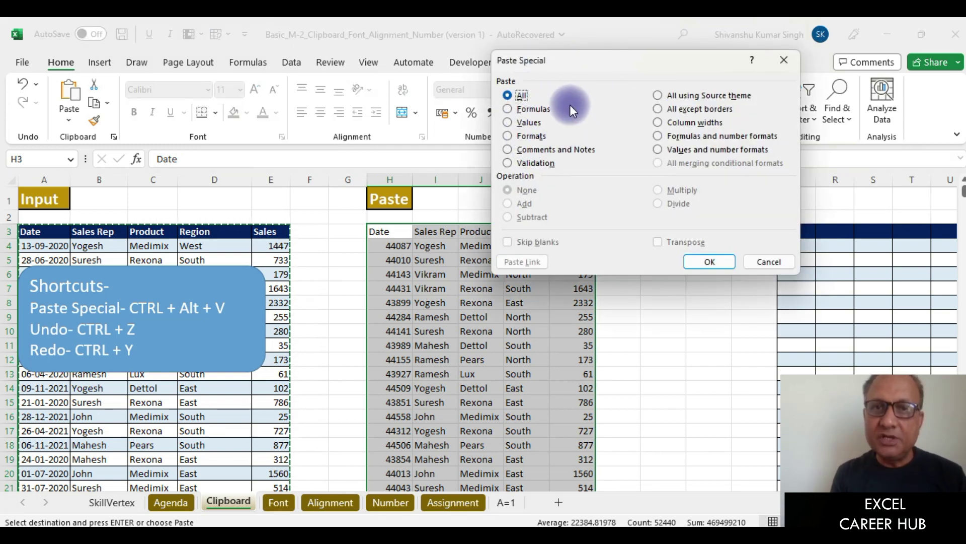
pyautogui.press('t')
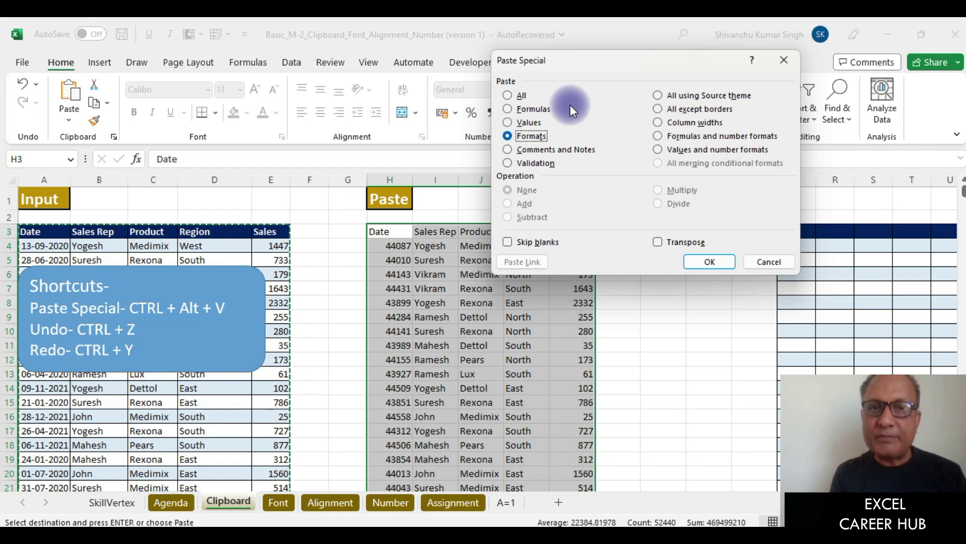
pyautogui.click(709, 261)
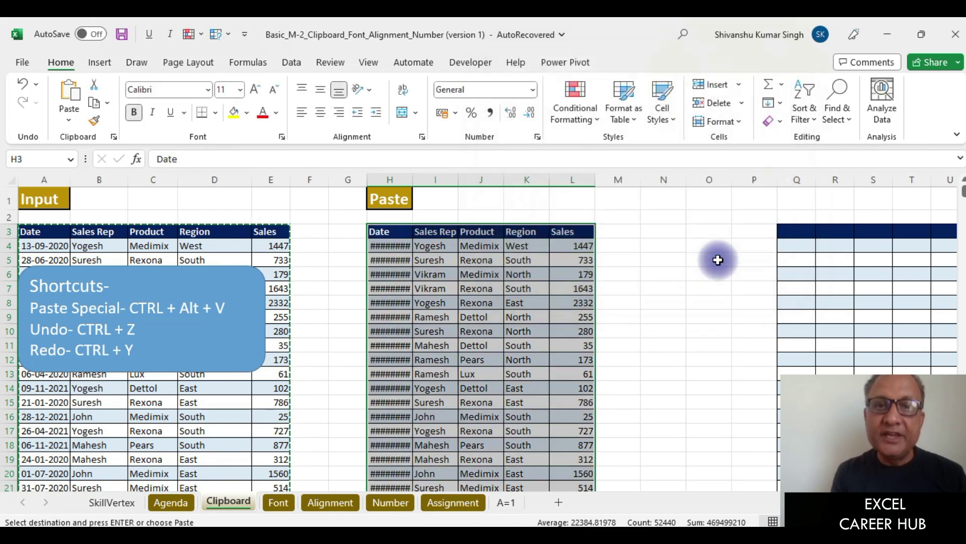
pyautogui.doubleClick(413, 180)
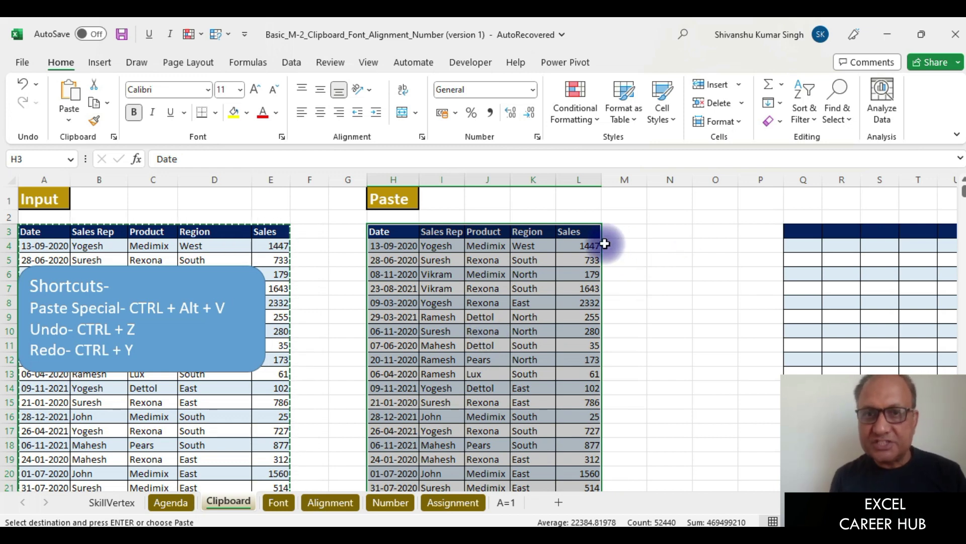
pyautogui.moveTo(585, 245)
pyautogui.mouseDown()
pyautogui.moveTo(583, 441)
pyautogui.moveTo(604, 267)
pyautogui.moveTo(582, 253)
pyautogui.mouseUp()
pyautogui.click(578, 247)
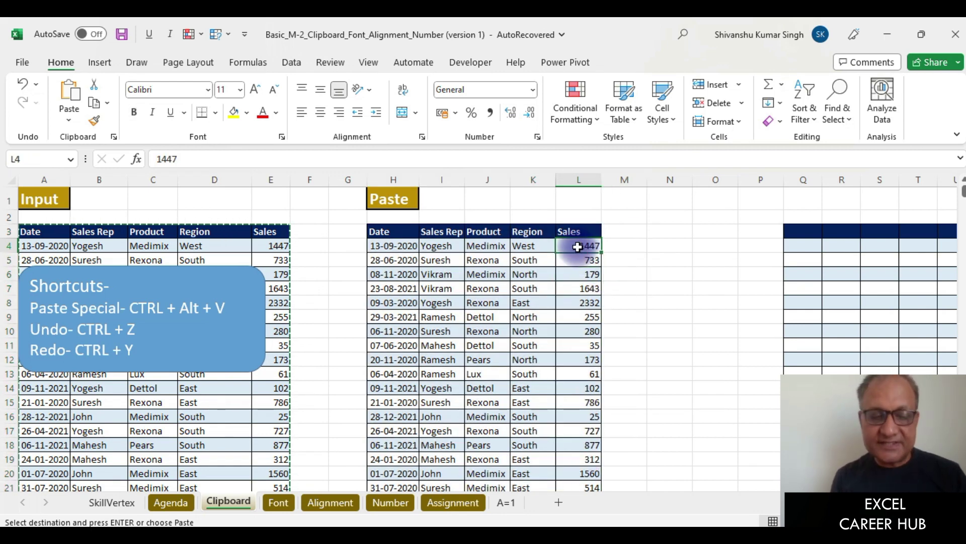
pyautogui.hotkey('ctrl', 'Down')
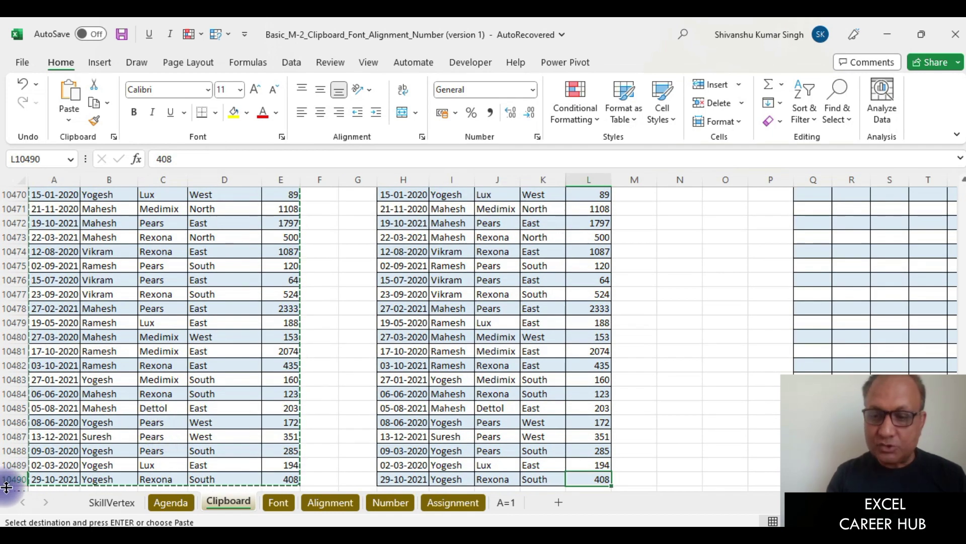
pyautogui.hotkey('ctrl', 'Up')
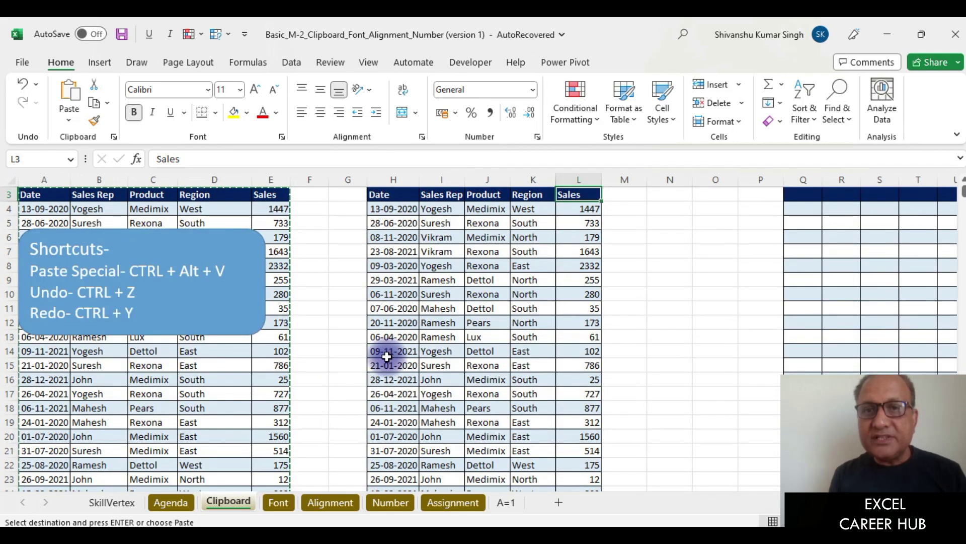
pyautogui.click(576, 212)
pyautogui.click(712, 193)
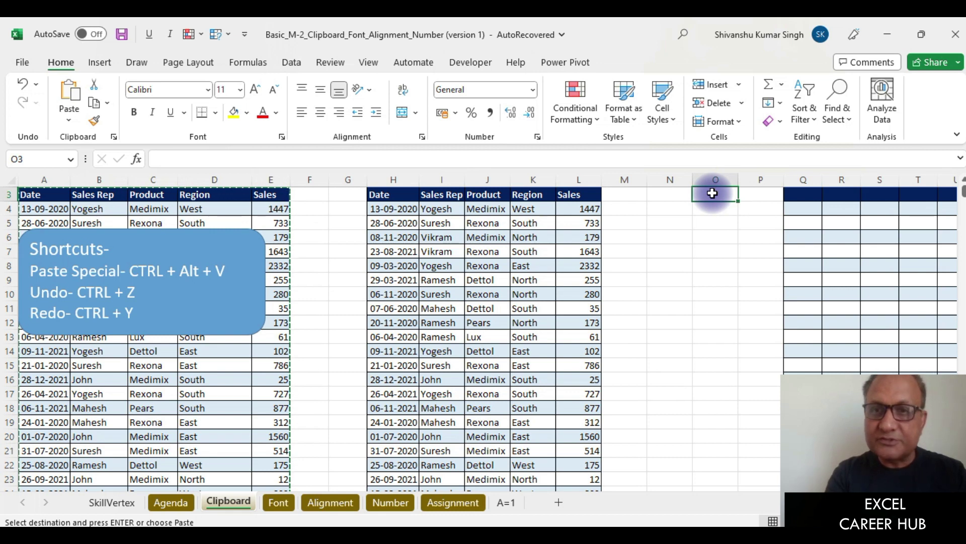
# Enter 10 in cell O3 and copy it
pyautogui.write('10')
pyautogui.click(673, 267)
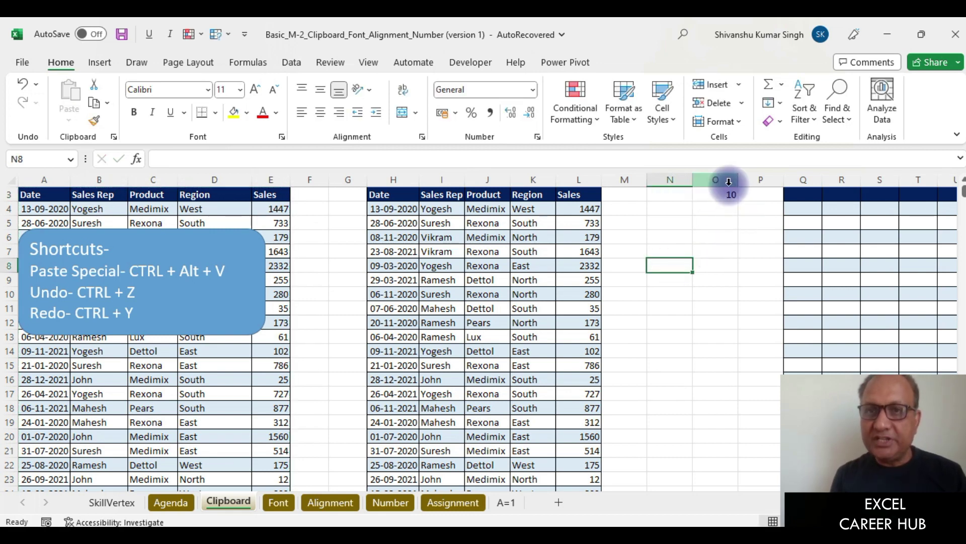
pyautogui.click(710, 194)
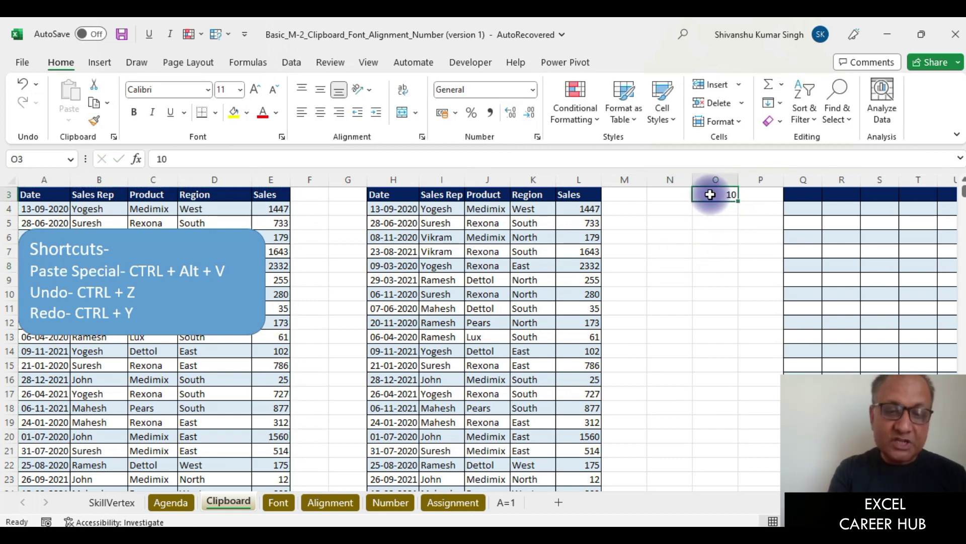
pyautogui.hotkey('ctrl', 'c')
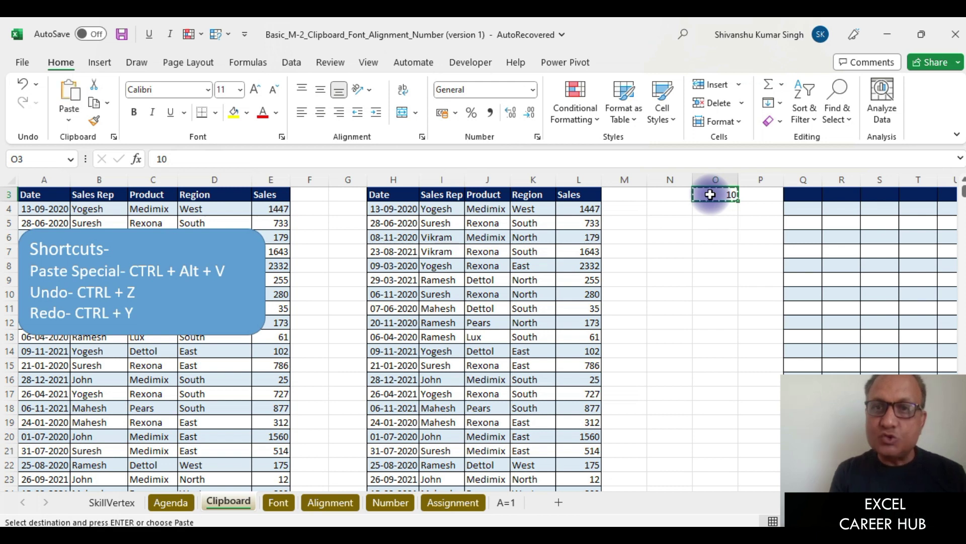
pyautogui.click(585, 208)
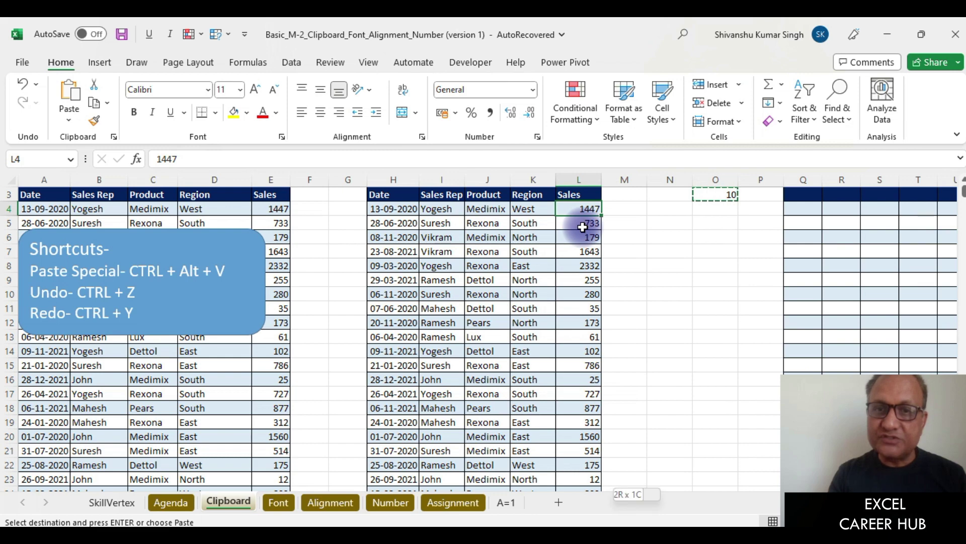
# Multiply the Sales values from L4 down by the copied 10 using Paste Special's Multiply
pyautogui.hotkey('ctrl', 'shift', 'Down')
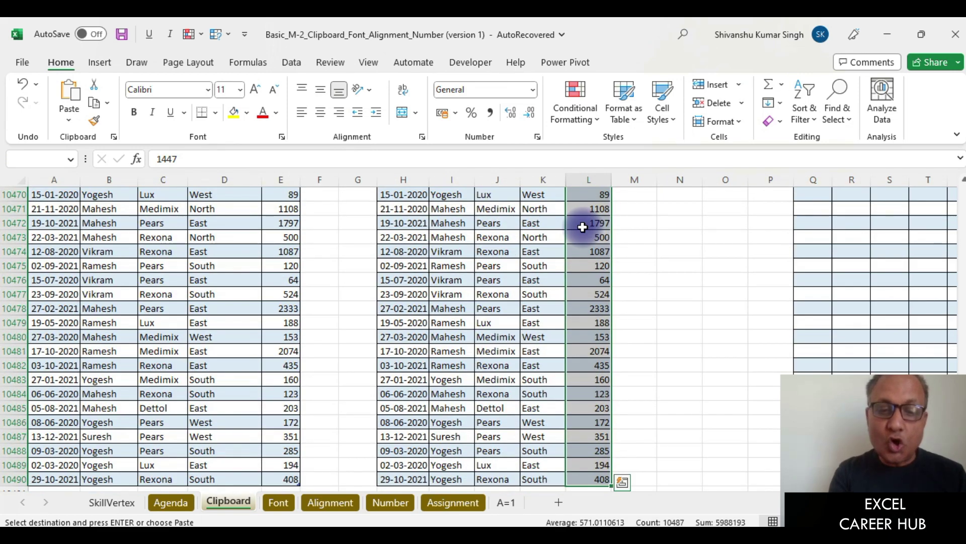
pyautogui.hotkey('ctrl', 'alt', 'v')
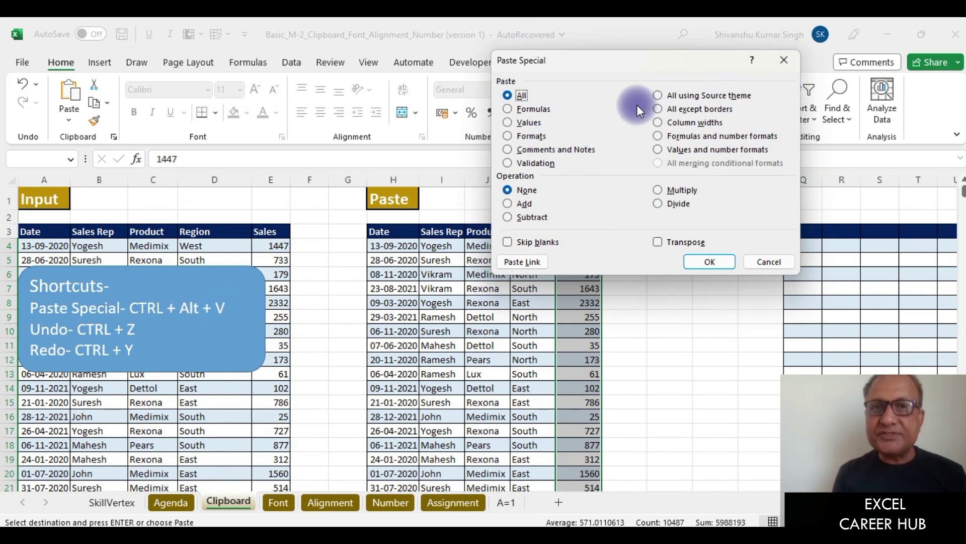
pyautogui.moveTo(590, 68); pyautogui.dragTo(759, 37)
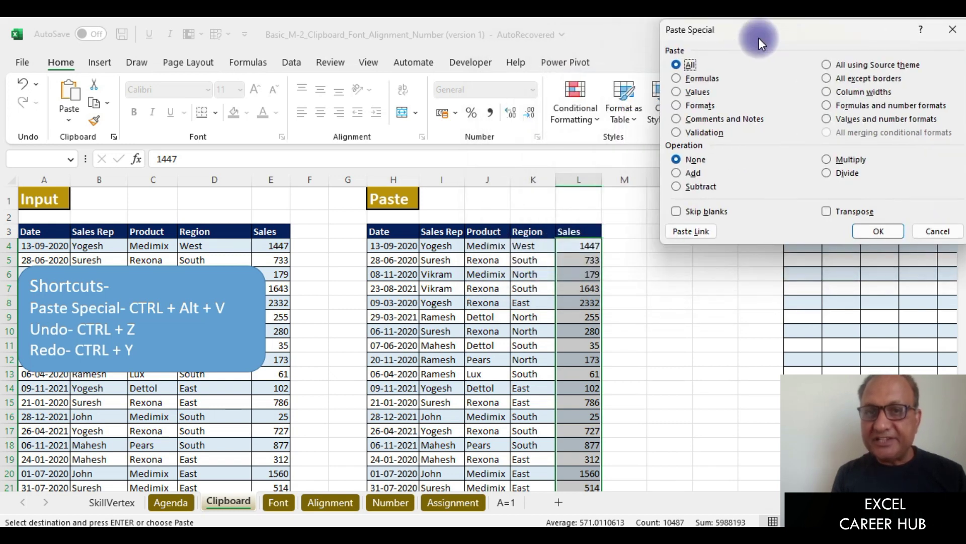
pyautogui.click(843, 164)
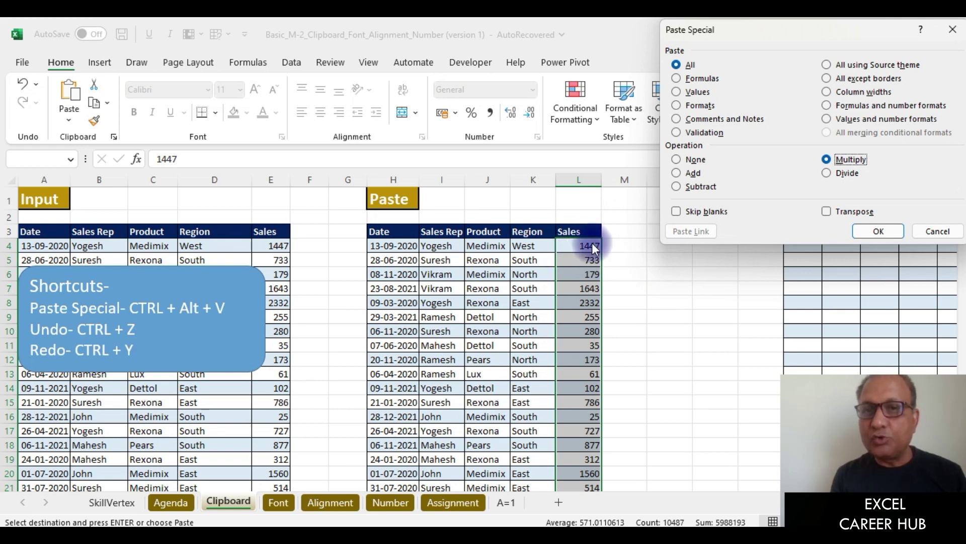
pyautogui.click(873, 233)
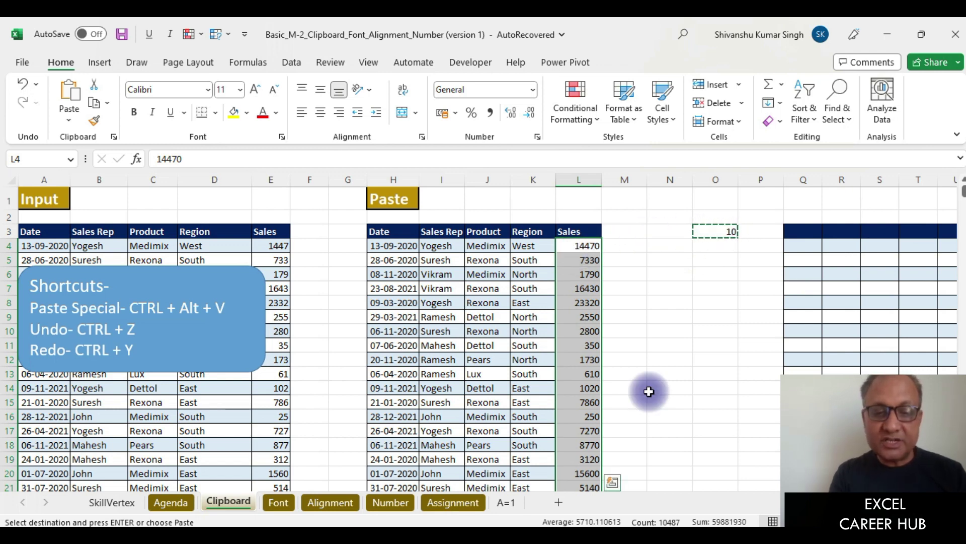
pyautogui.hotkey('ctrl', 'alt', 'v')
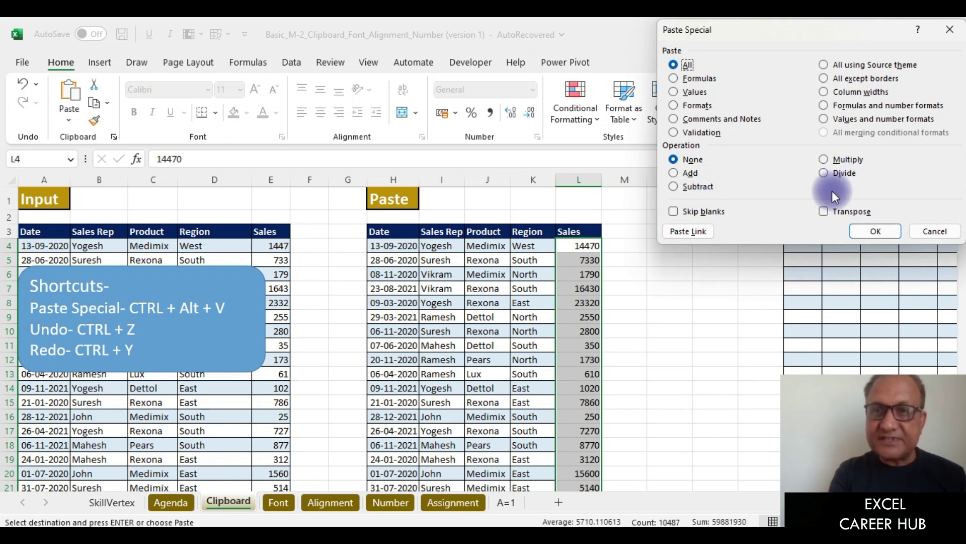
# Divide the selected Sales values by 10 with the Divide operation
pyautogui.hotkey('alt', 'i')
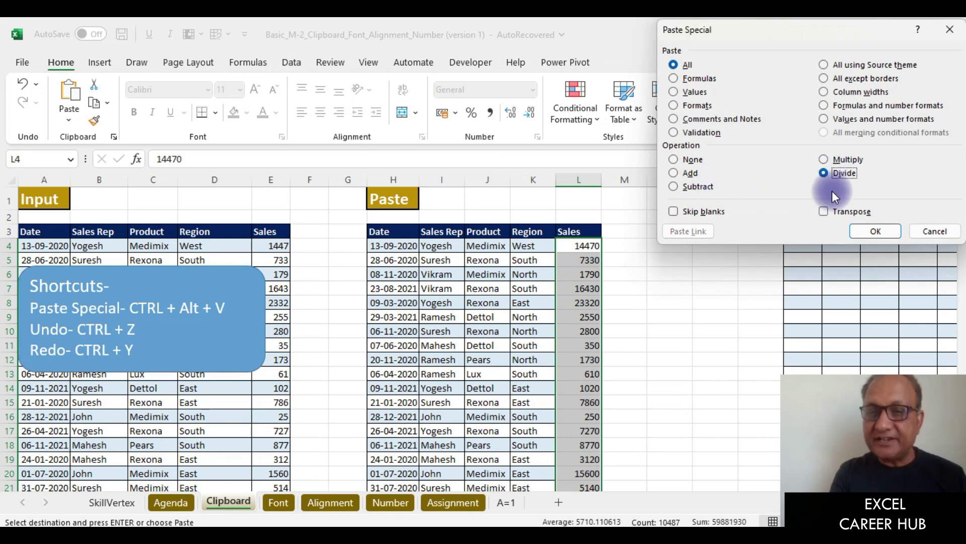
pyautogui.press('Return')
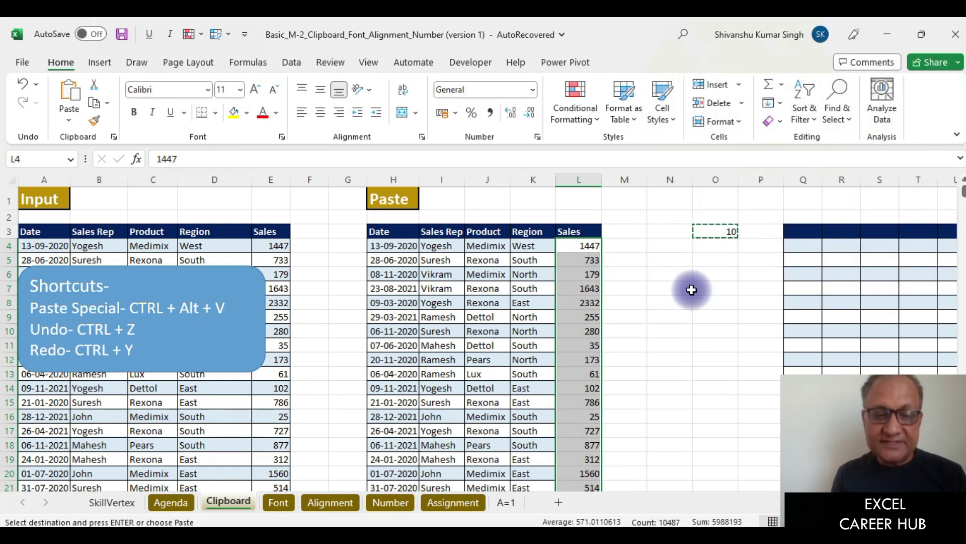
# Add 10 to the Sales values with Paste Special's Add operation
pyautogui.hotkey('ctrl', 'alt', 'v')
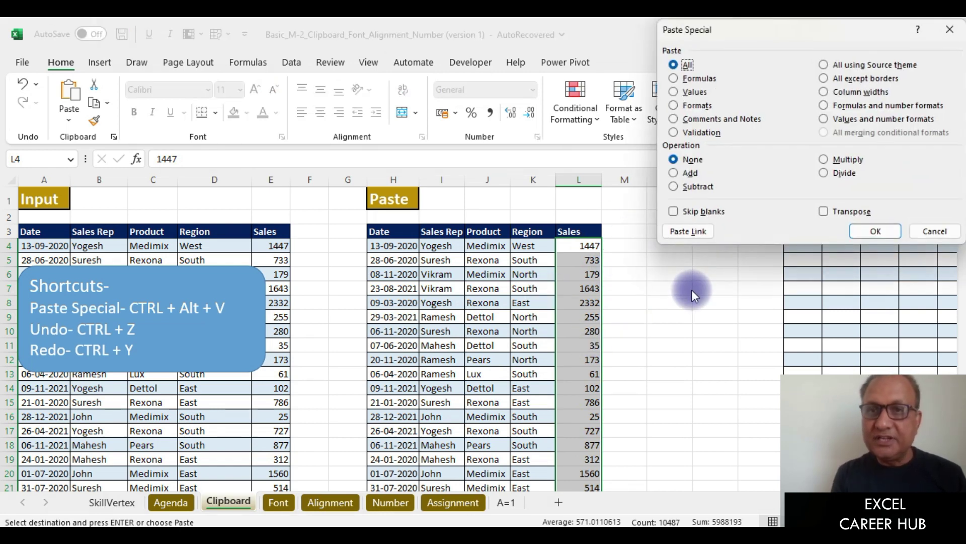
pyautogui.click(688, 178)
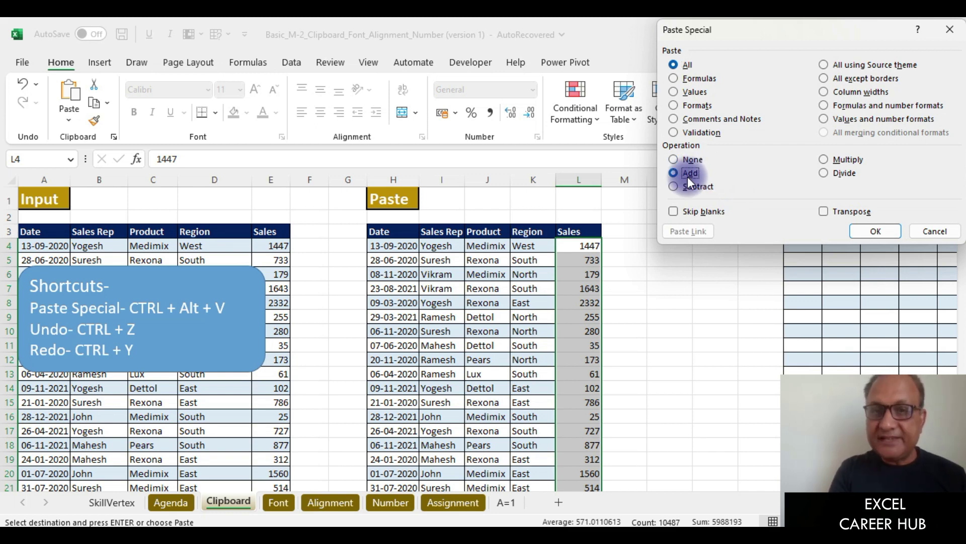
pyautogui.press('Return')
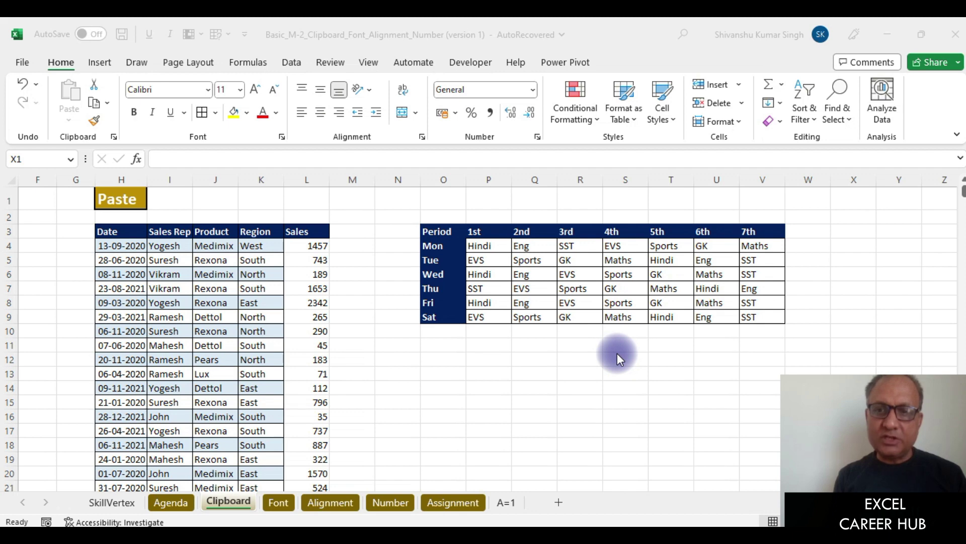
# Copy the Period timetable O3:V9 and bring up Paste Special at O11
pyautogui.click(439, 230)
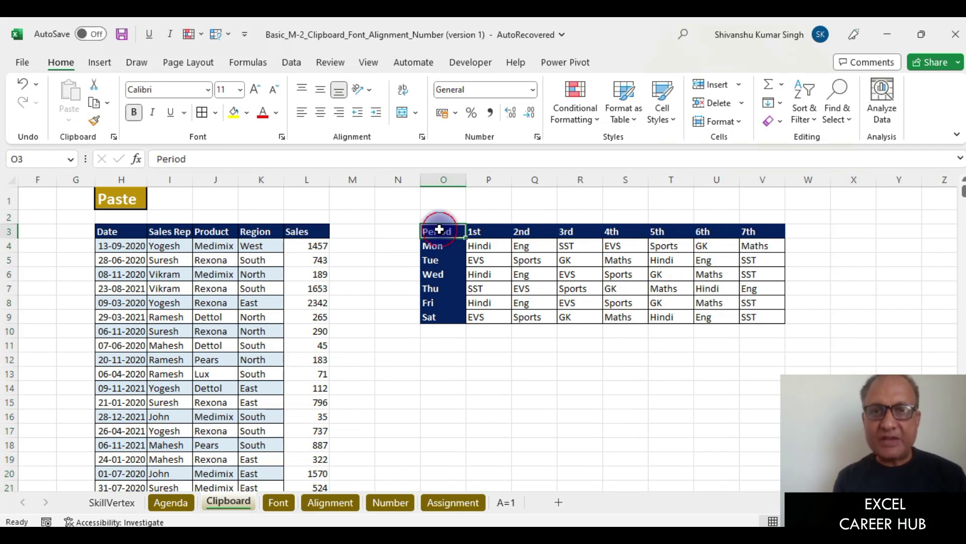
pyautogui.moveTo(440, 230); pyautogui.dragTo(775, 322)
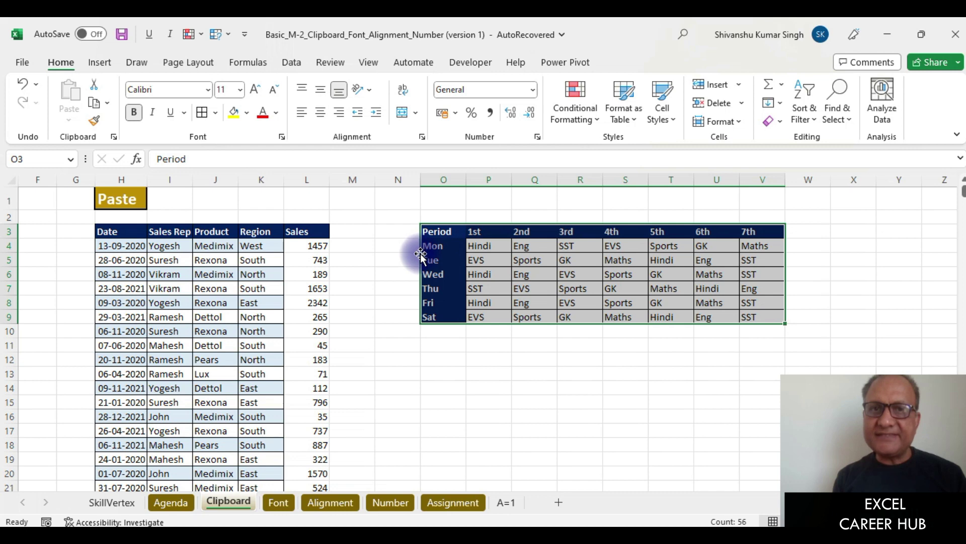
pyautogui.hotkey('ctrl', 'v')
pyautogui.press('Escape')
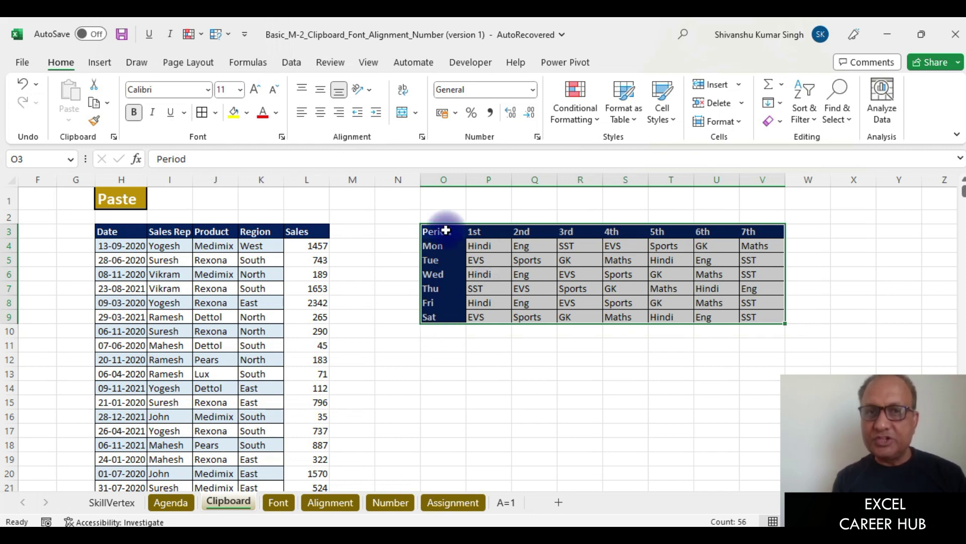
pyautogui.moveTo(446, 231); pyautogui.dragTo(750, 317)
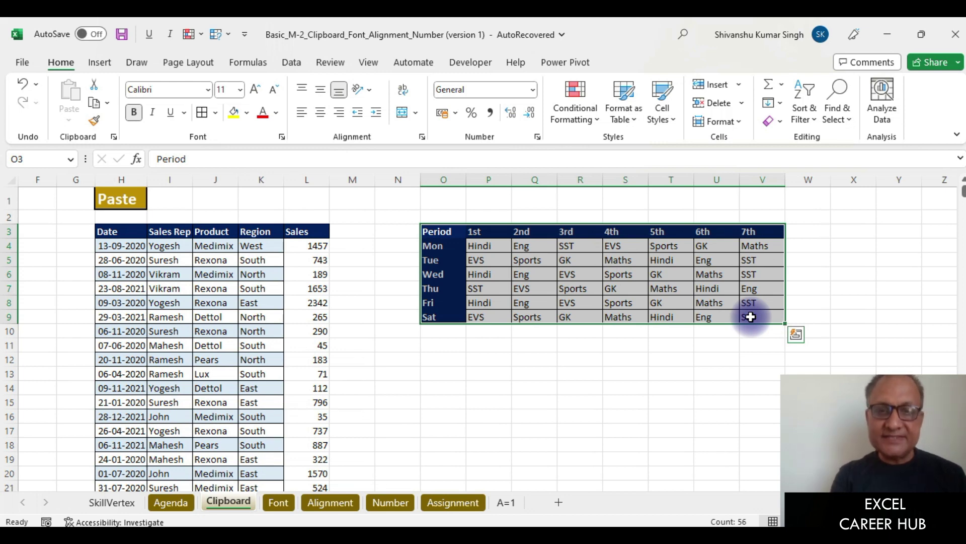
pyautogui.hotkey('ctrl', 'c')
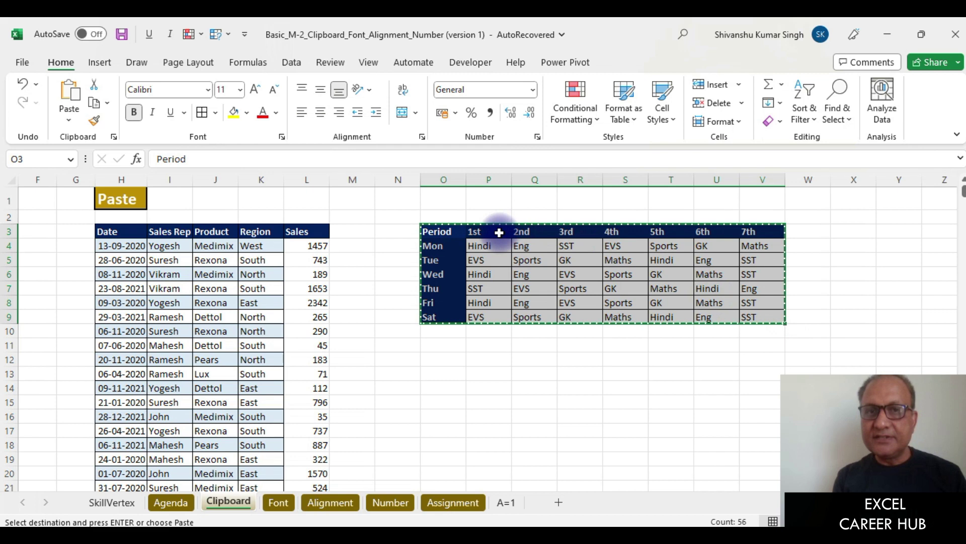
pyautogui.click(447, 351)
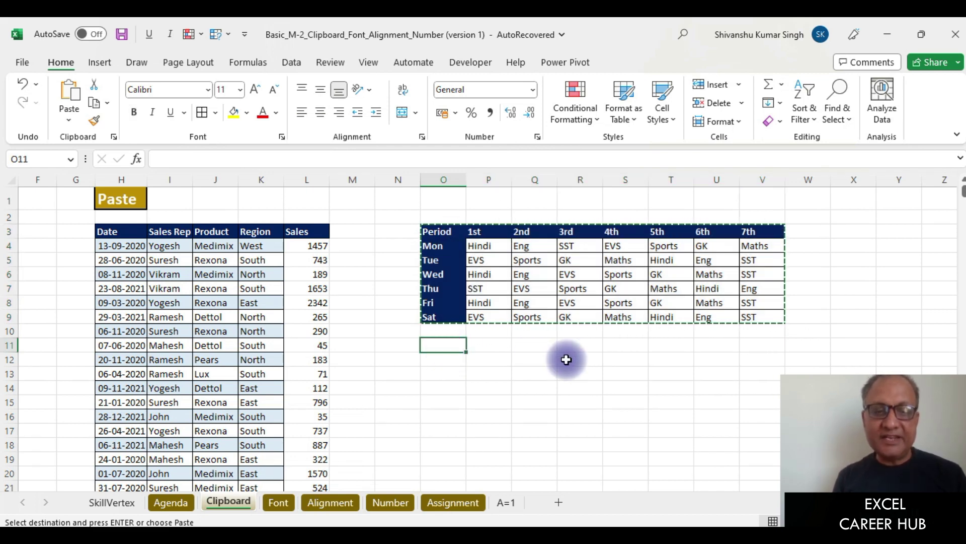
pyautogui.hotkey('ctrl', 'alt', 'v')
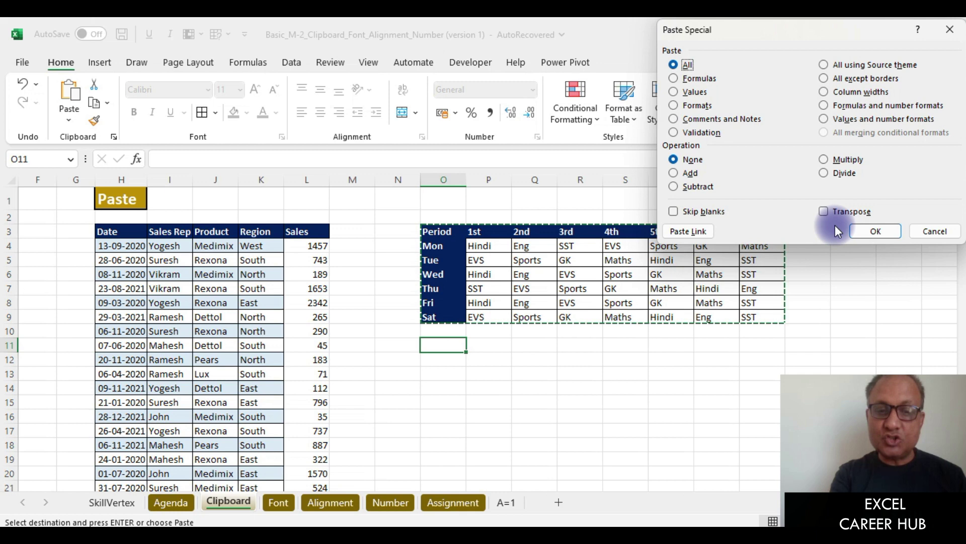
# Paste the timetable transposed at O11, then highlight the original's period and day headings
pyautogui.click(836, 211)
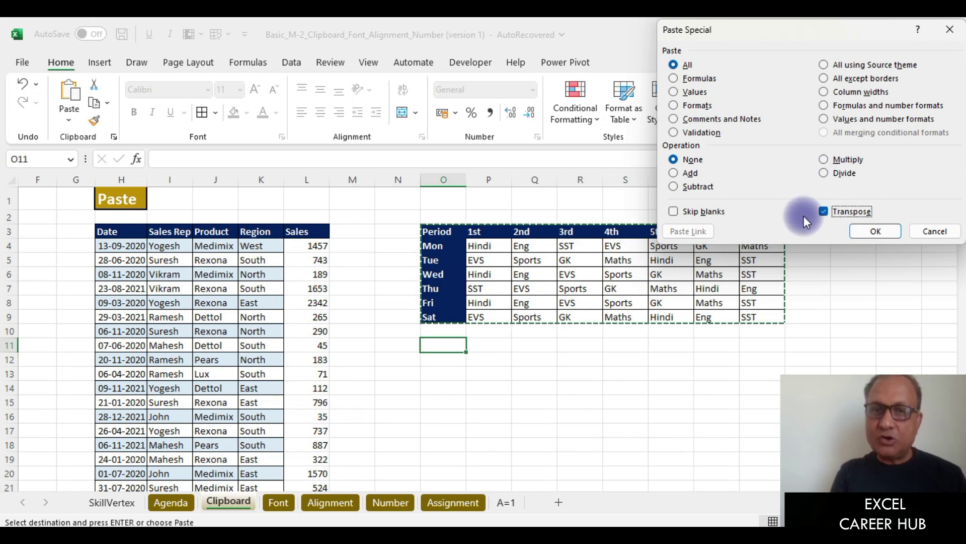
pyautogui.press('Return')
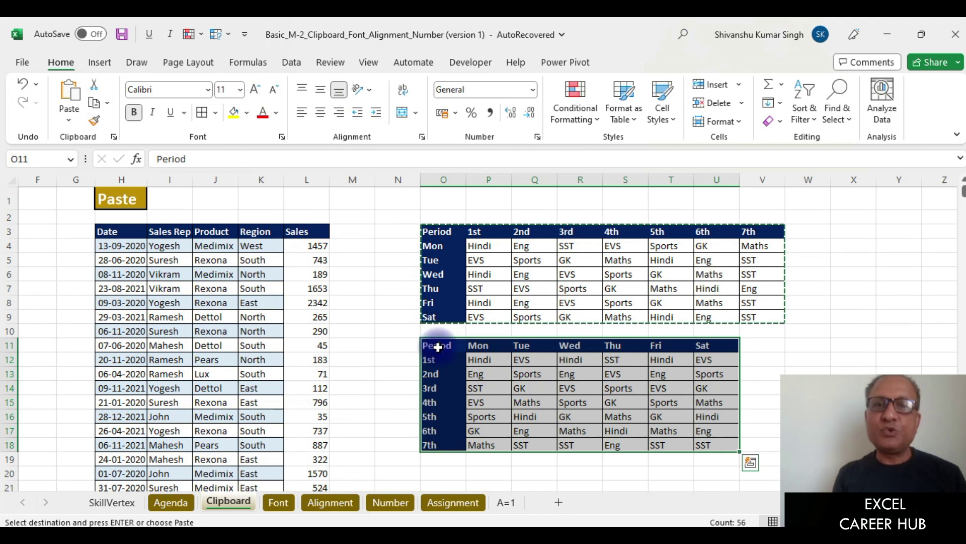
pyautogui.moveTo(476, 232); pyautogui.dragTo(759, 234)
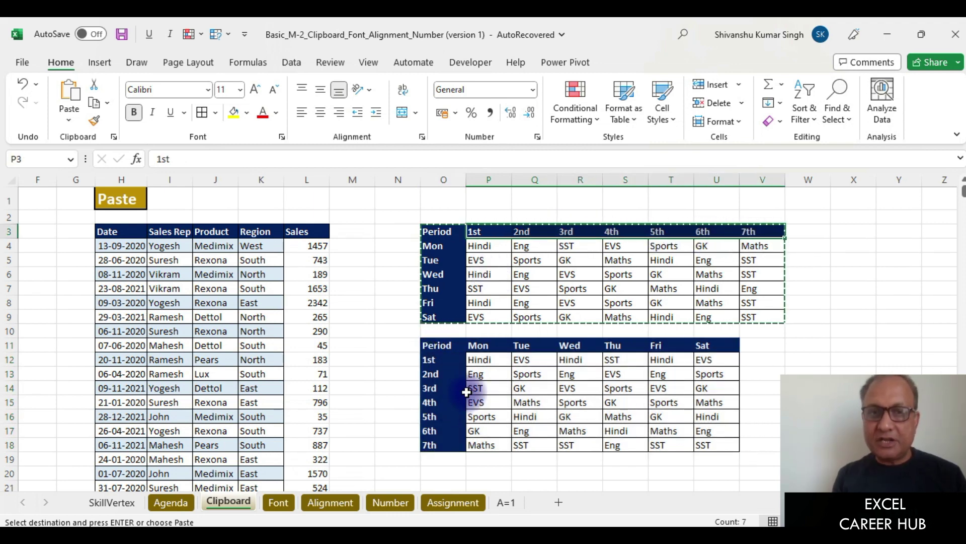
pyautogui.moveTo(432, 246); pyautogui.dragTo(437, 307)
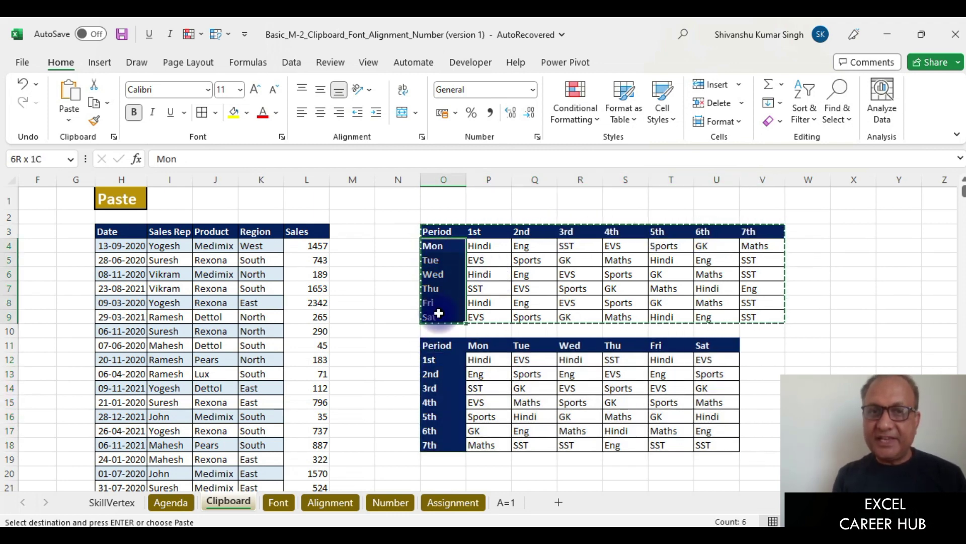
# Compare the transposed day headings and Mon column against the original Mon row
pyautogui.moveTo(478, 345); pyautogui.dragTo(717, 345)
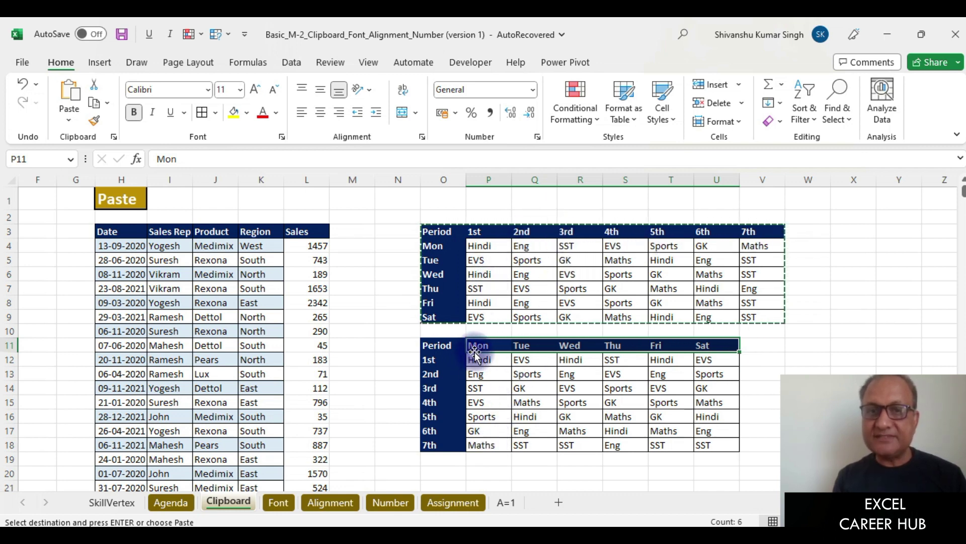
pyautogui.moveTo(478, 347); pyautogui.dragTo(485, 443)
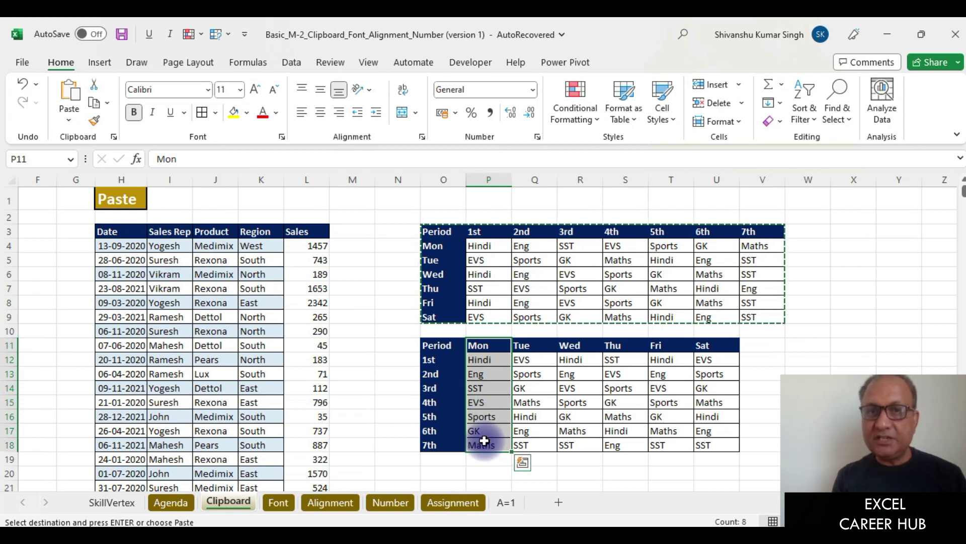
pyautogui.moveTo(442, 246); pyautogui.dragTo(773, 246)
pyautogui.moveTo(478, 358); pyautogui.dragTo(489, 444)
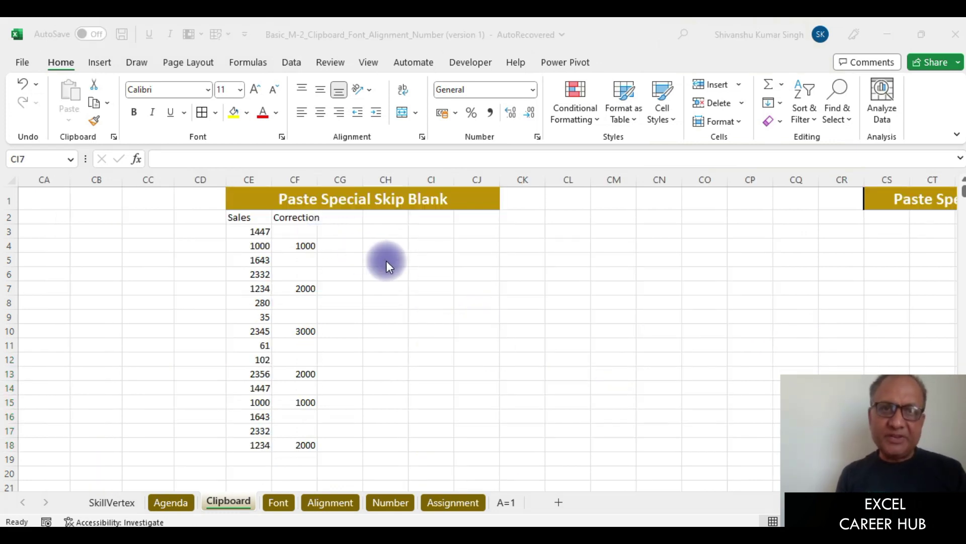
# Change the first Correction value from 1000 to 1200
pyautogui.click(386, 261)
pyautogui.moveTo(239, 218); pyautogui.dragTo(252, 442)
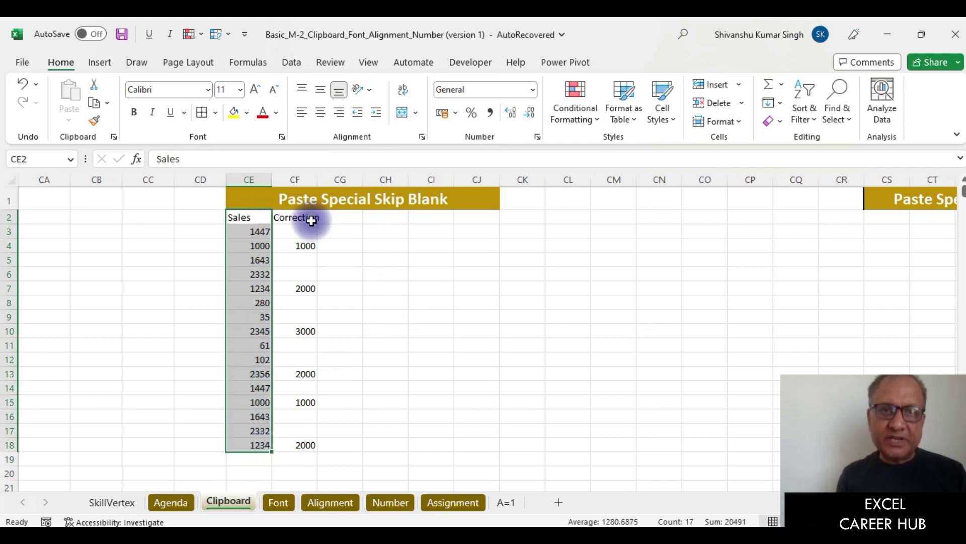
pyautogui.click(298, 246)
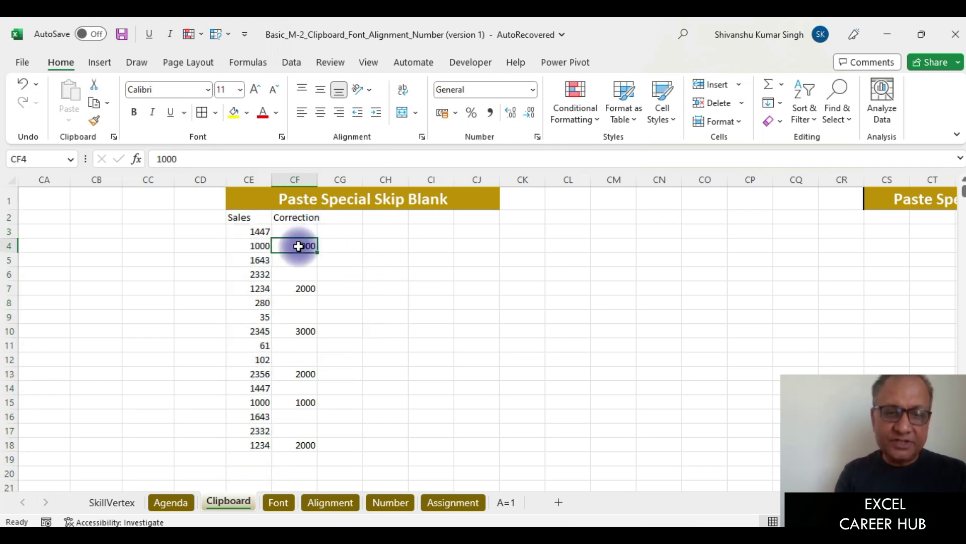
pyautogui.write('12')
pyautogui.click(342, 275)
pyautogui.click(253, 289)
pyautogui.click(303, 291)
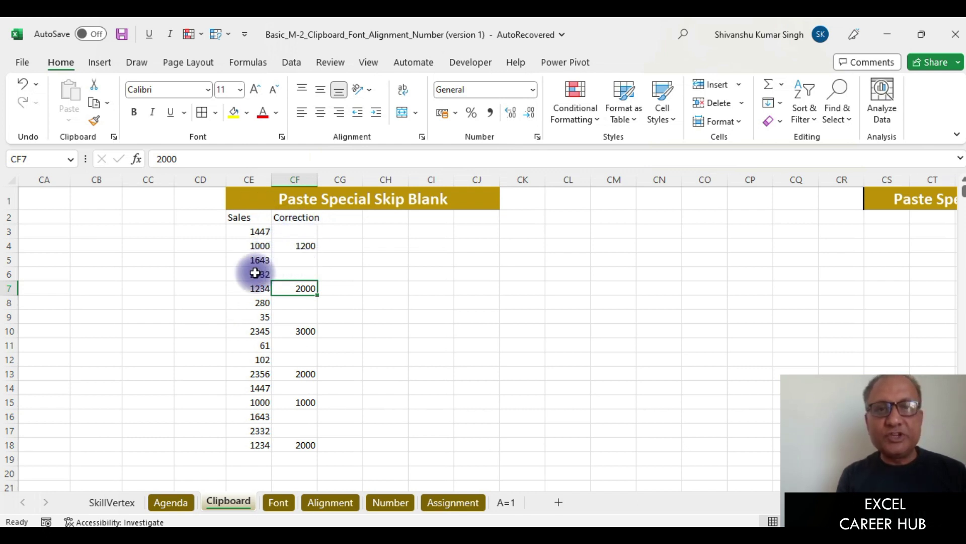
# Copy the Correction values CF3:CF18 and select Sales cells CE3:CE18 as the destination
pyautogui.moveTo(295, 232); pyautogui.dragTo(312, 443)
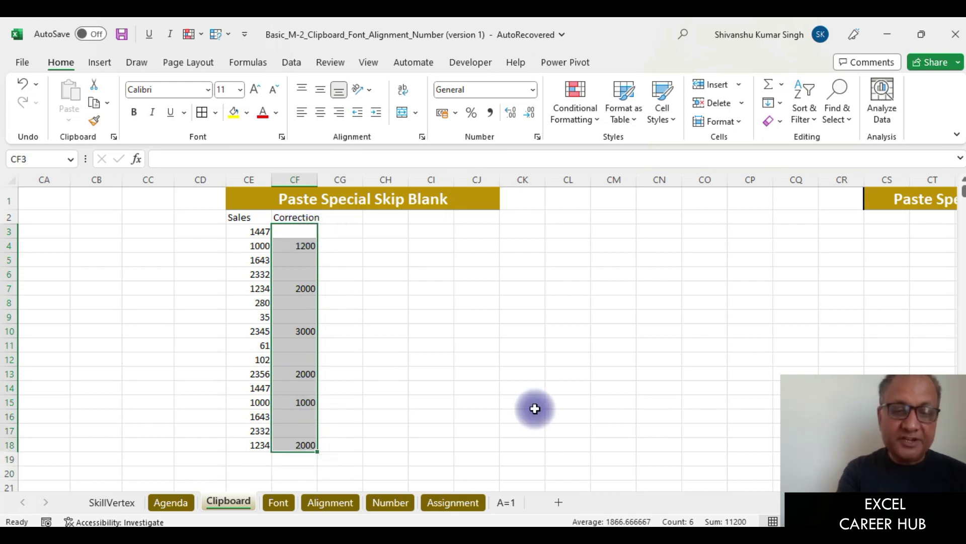
pyautogui.hotkey('ctrl', 'c')
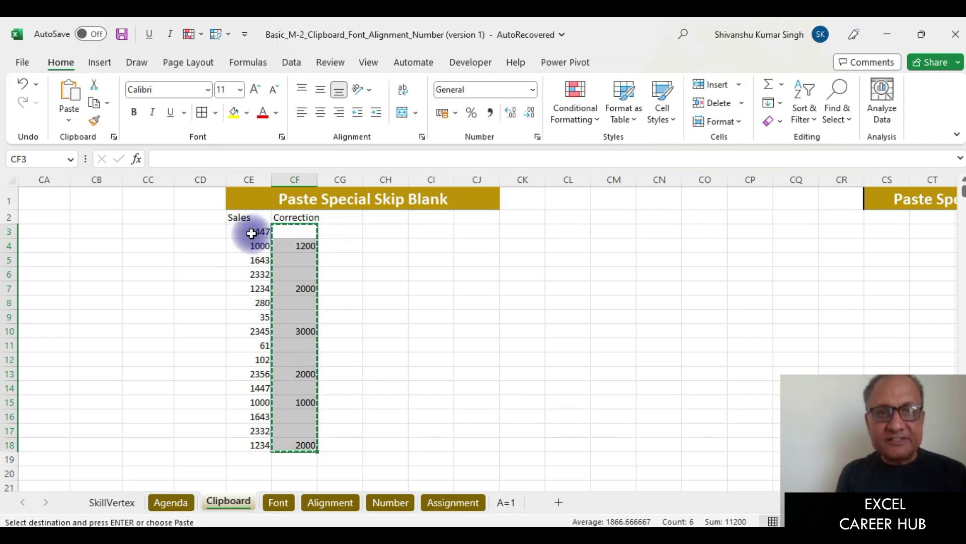
pyautogui.moveTo(252, 233); pyautogui.dragTo(260, 446)
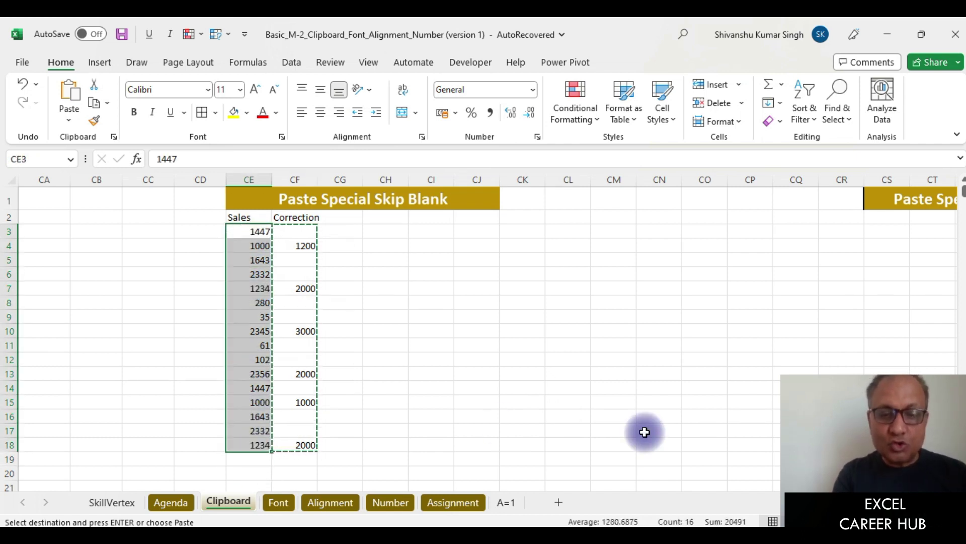
pyautogui.hotkey('ctrl', 'alt', 'v')
# Paste the Correction values over Sales with Skip blanks, replacing only 1200, 2000 and 3000 rows
pyautogui.moveTo(799, 32); pyautogui.dragTo(521, 38)
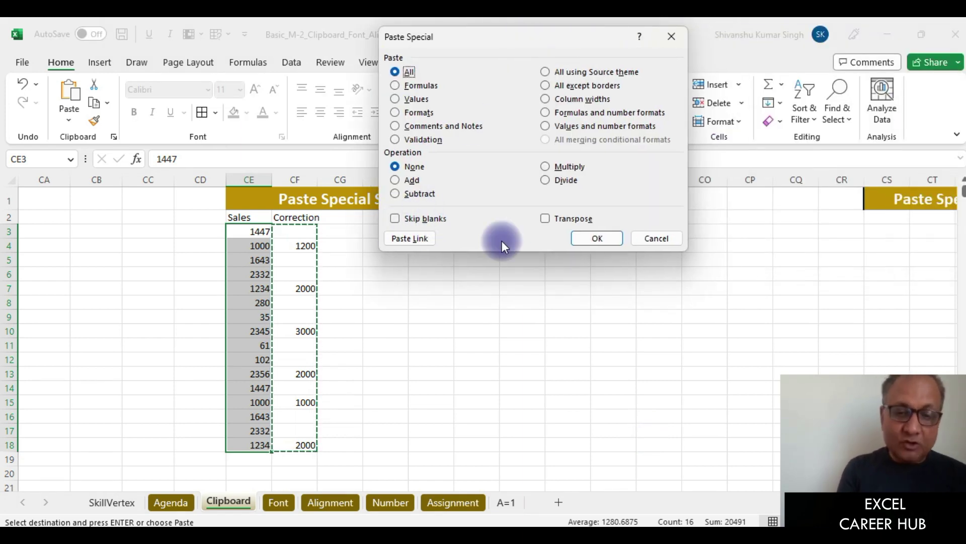
pyautogui.hotkey('alt', 'b')
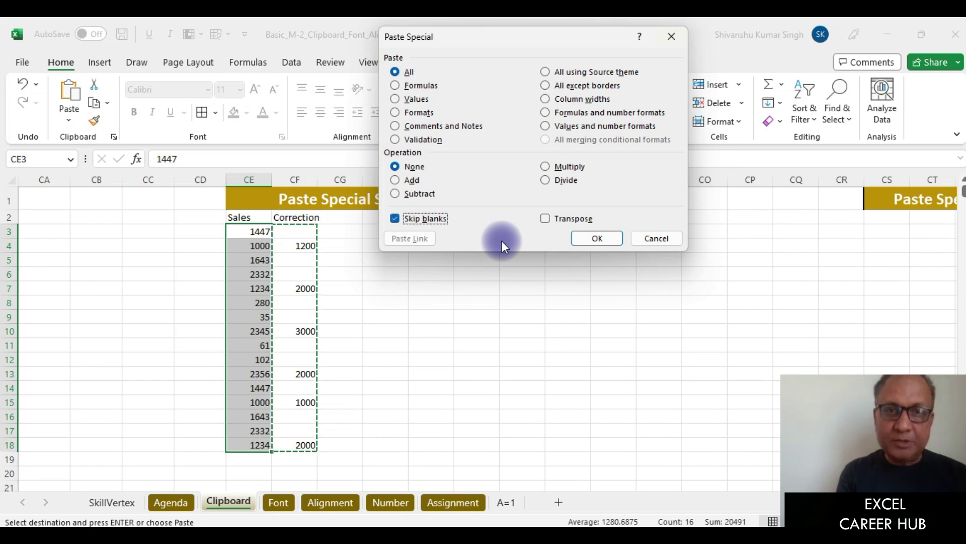
pyautogui.click(574, 241)
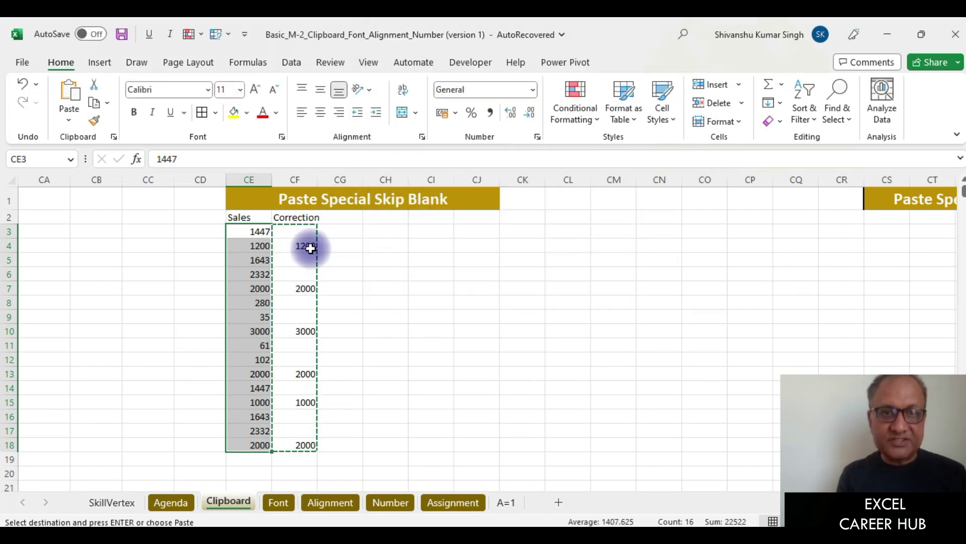